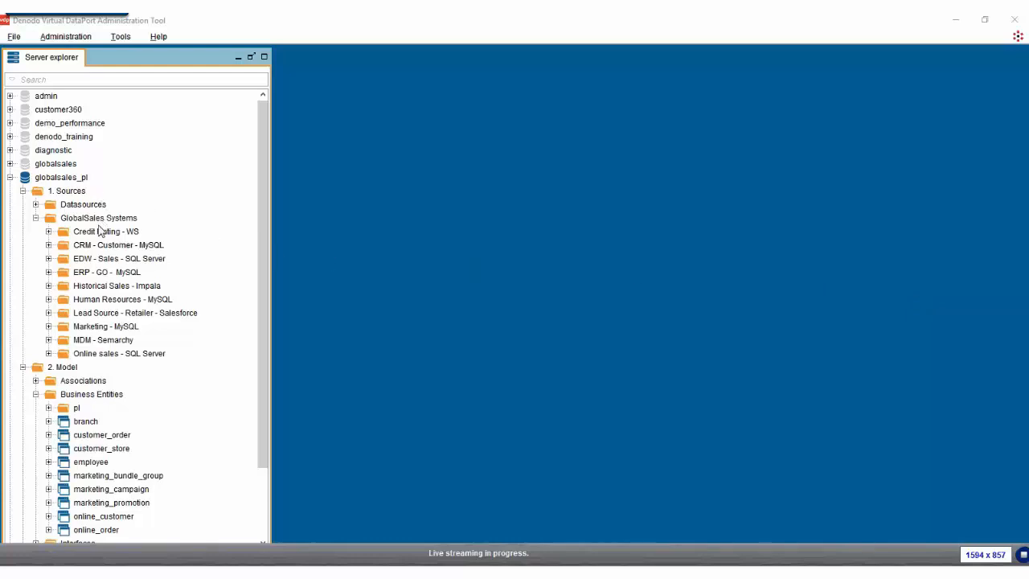
Expand the CRM - Customer - MySQL, Lead Source - Retailer - Salesforce and Credit Rating - WS source folders of globalsales_pl
scroll(86, 259, "down", 1)
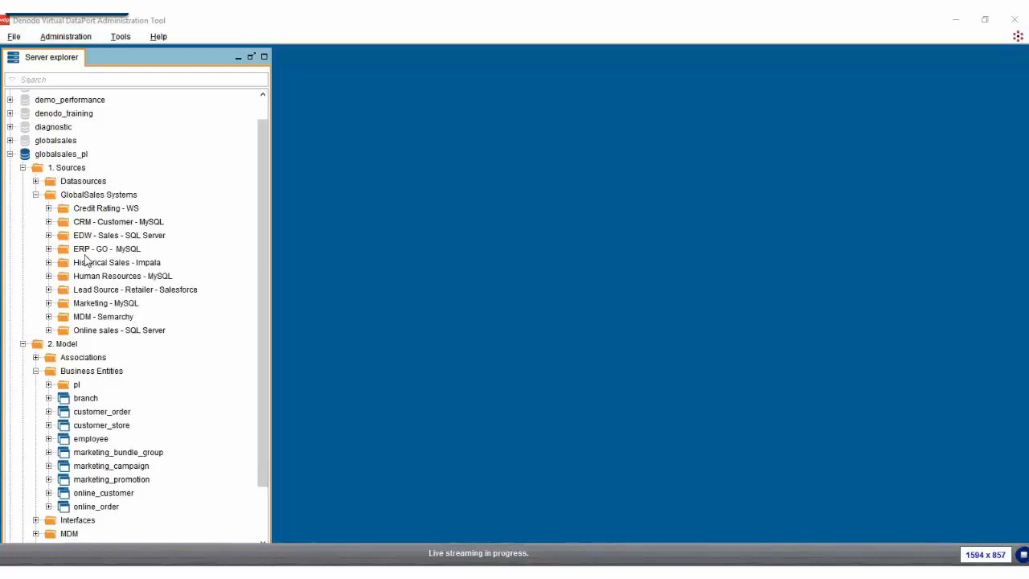
left_click(48, 222)
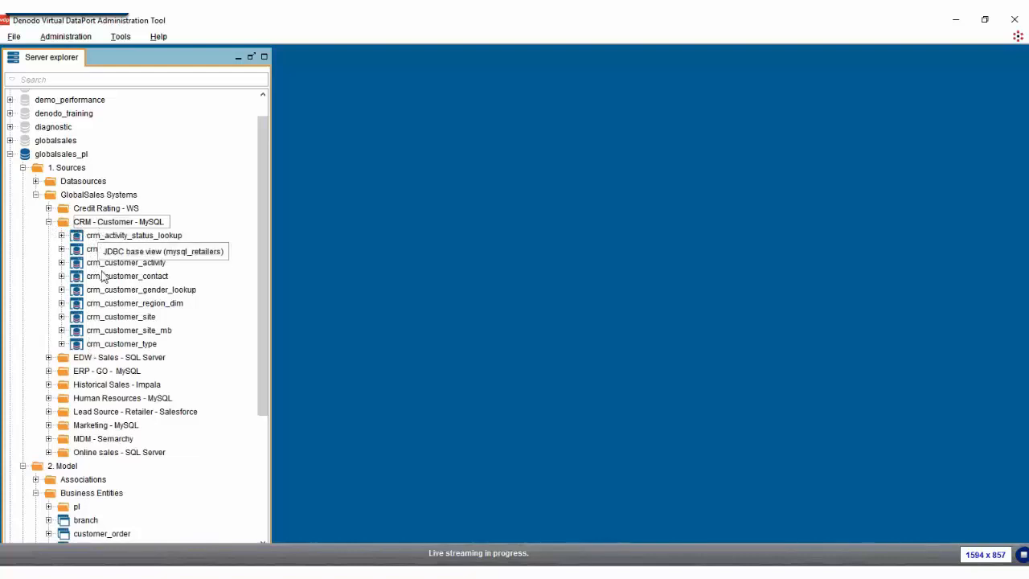
scroll(117, 279, "down", 1)
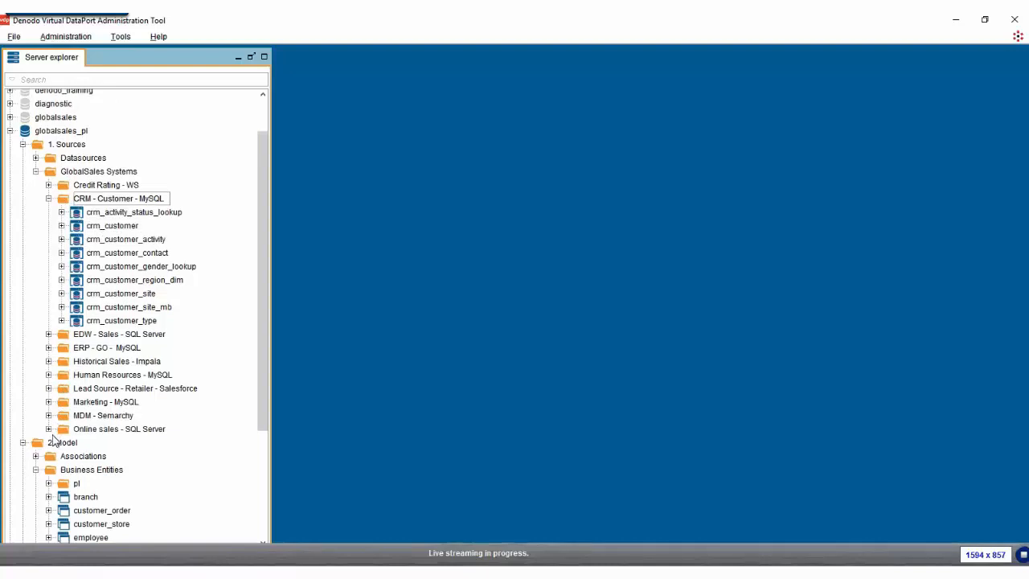
left_click(48, 388)
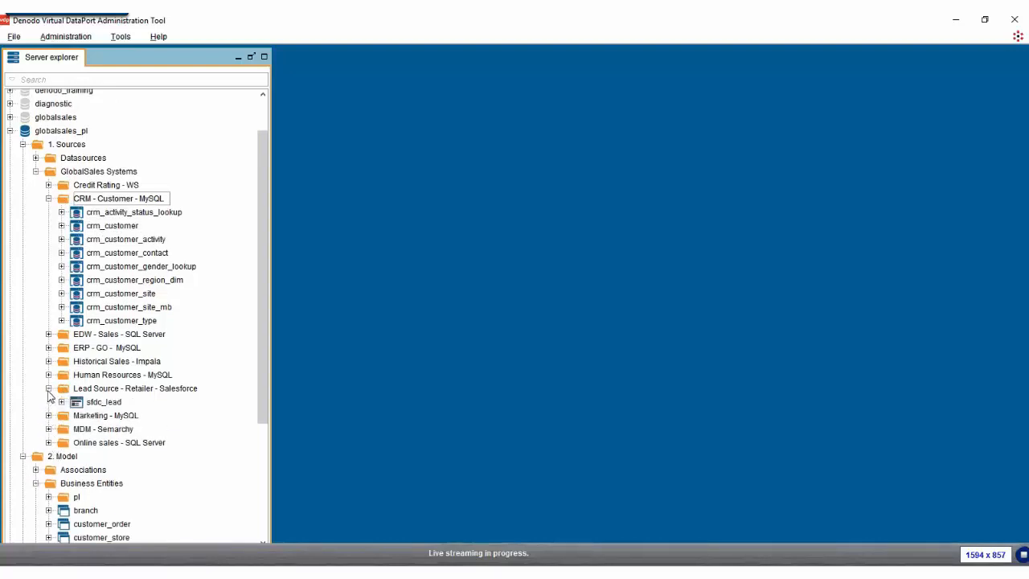
left_click(48, 185)
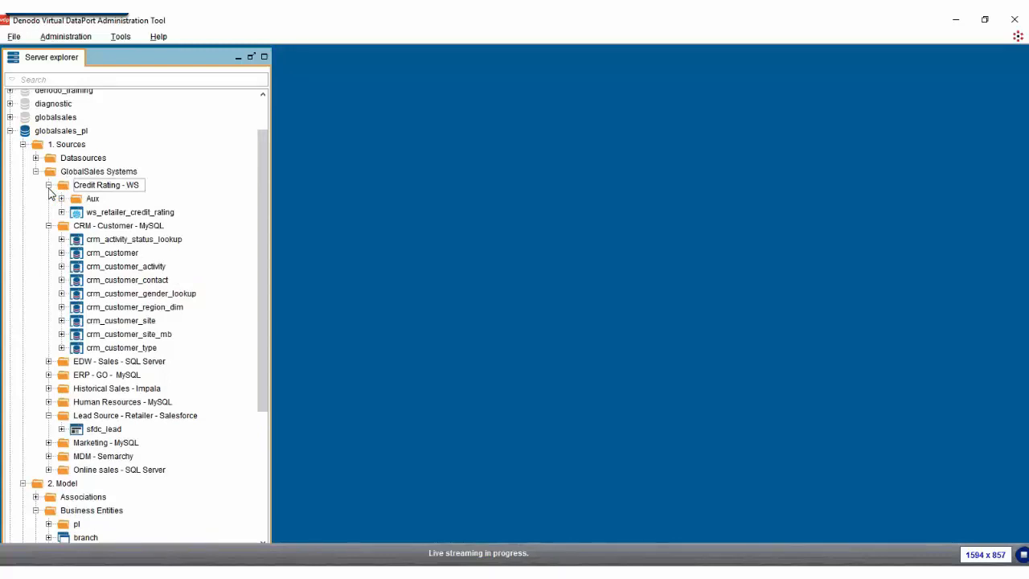
Open the customer_store view from Business Entities and execute its default query
scroll(53, 193, "down", 1)
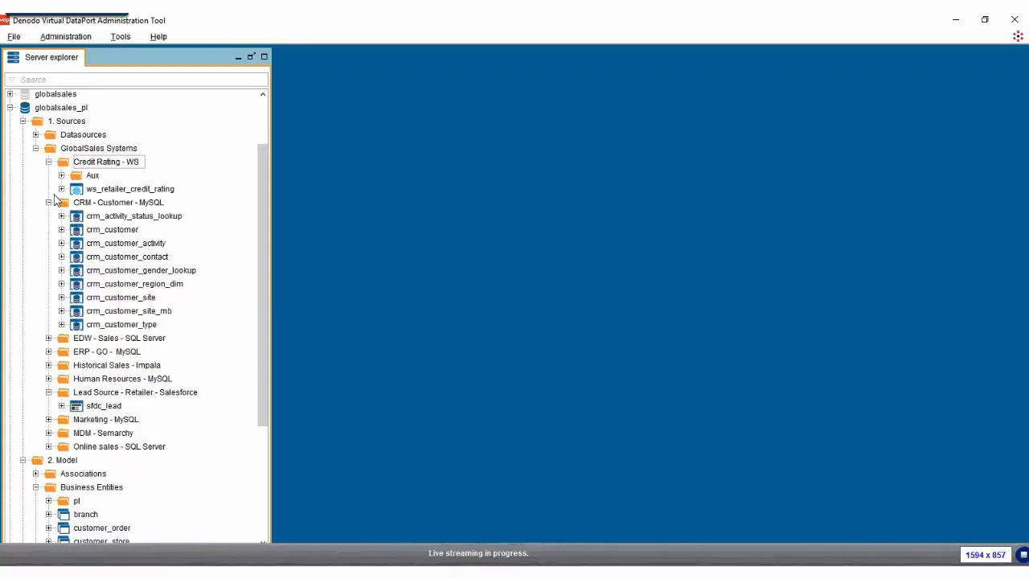
scroll(118, 316, "down", 3)
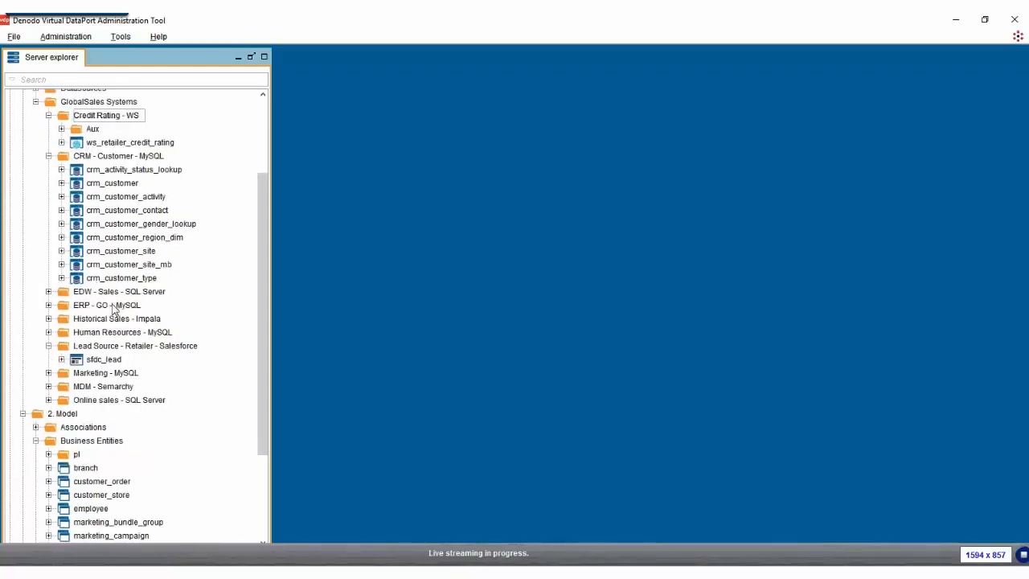
double_click(103, 402)
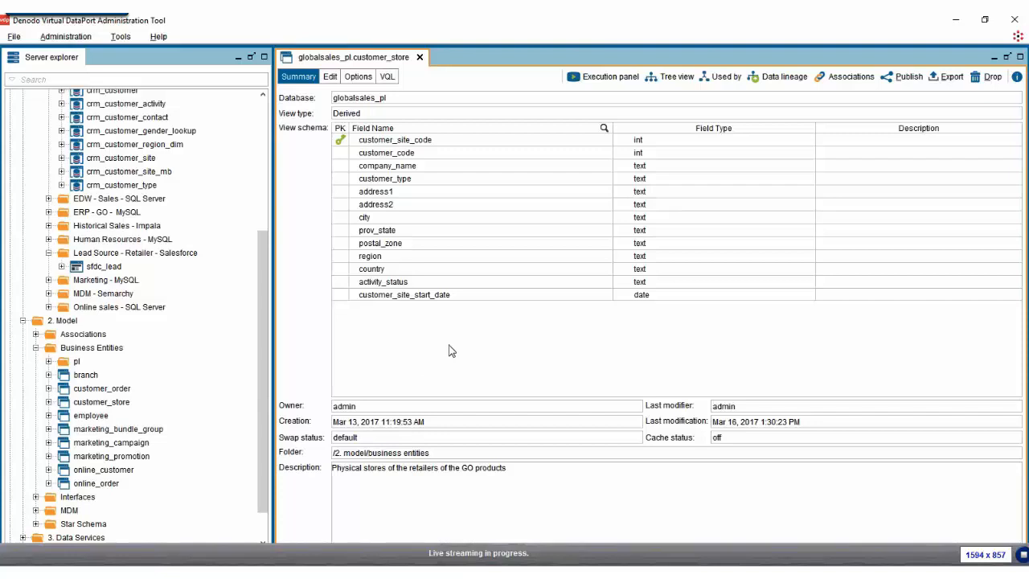
left_click(611, 76)
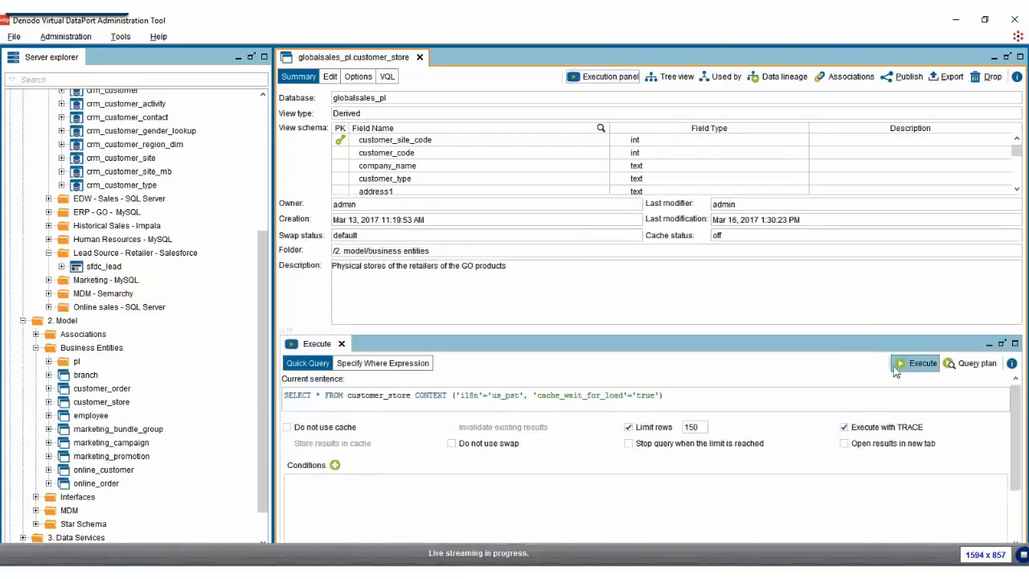
left_click(903, 366)
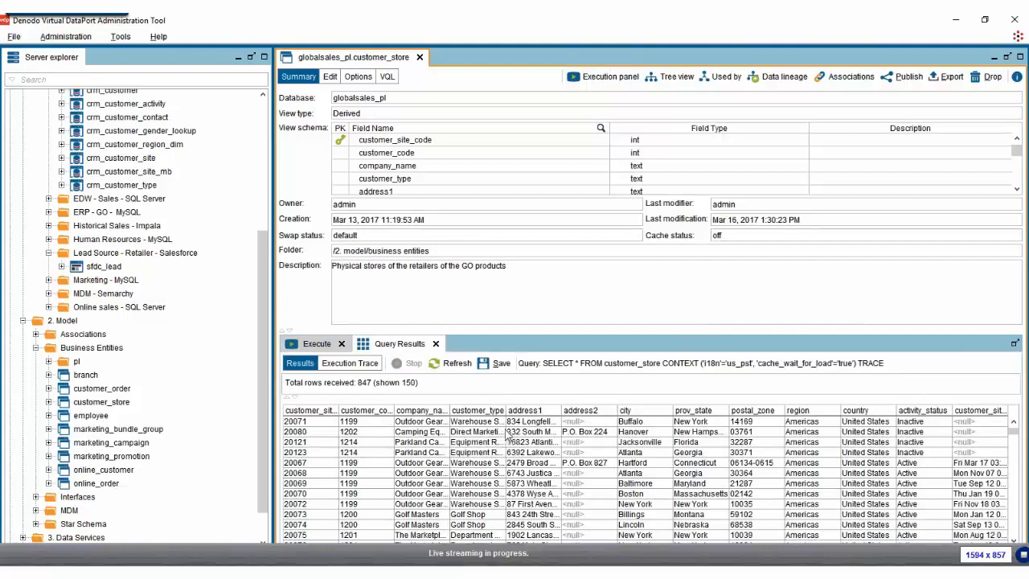
Show the tree view of customer_store, enlarge its pane and examine the joins down to the data sources
left_click(676, 78)
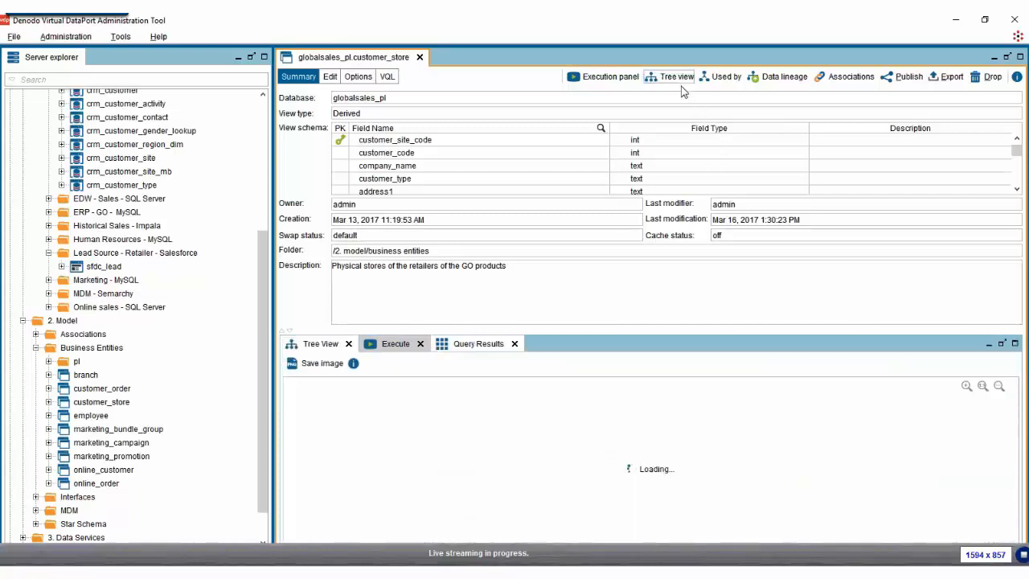
left_click_drag(628, 329, 625, 227)
scroll(575, 446, "down", 3)
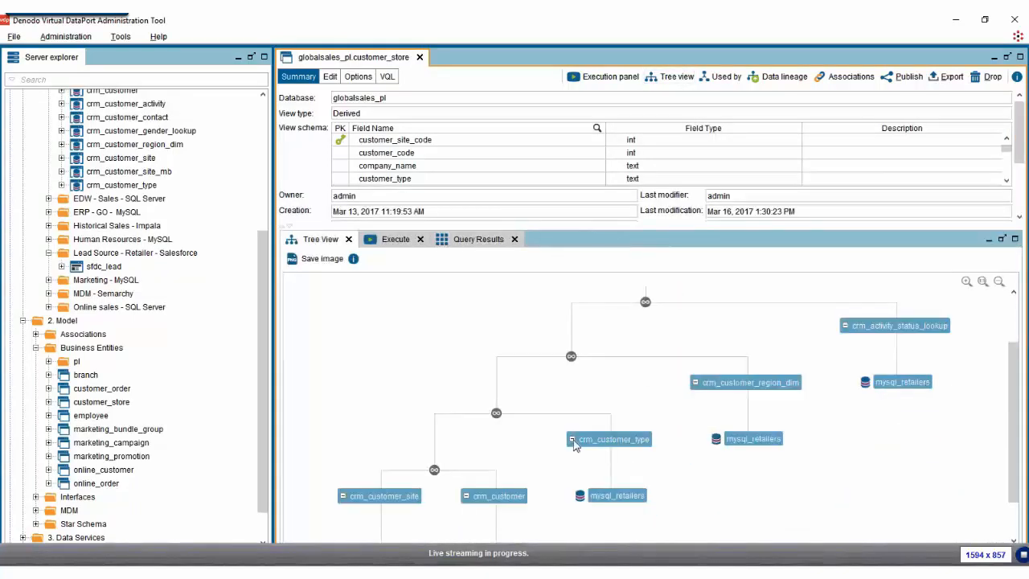
scroll(574, 446, "up", 3)
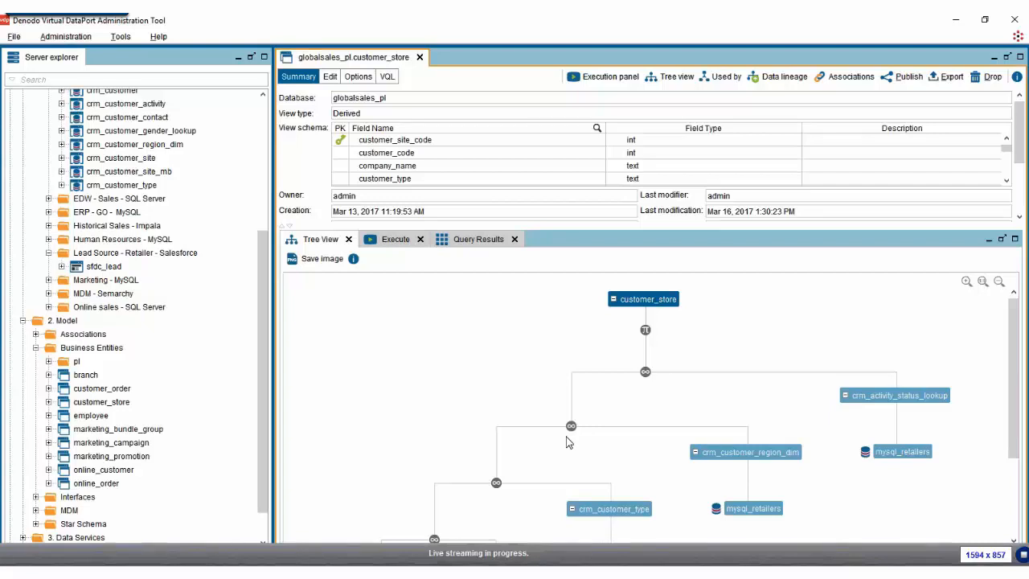
Create a new join view from customer_store and add the crm_customer and crm_customer_type base views to its model
right_click(101, 406)
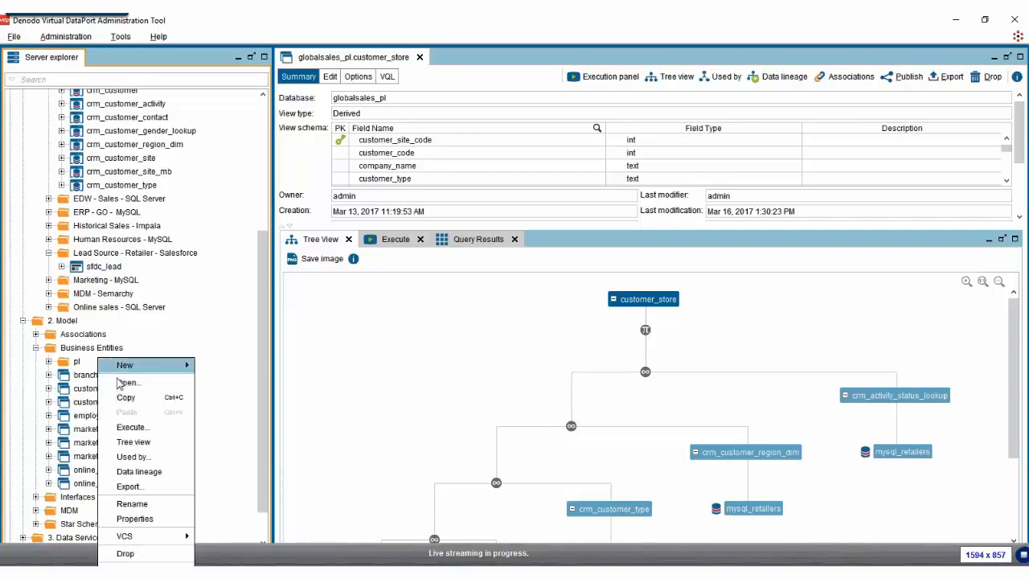
mouse_move(121, 366)
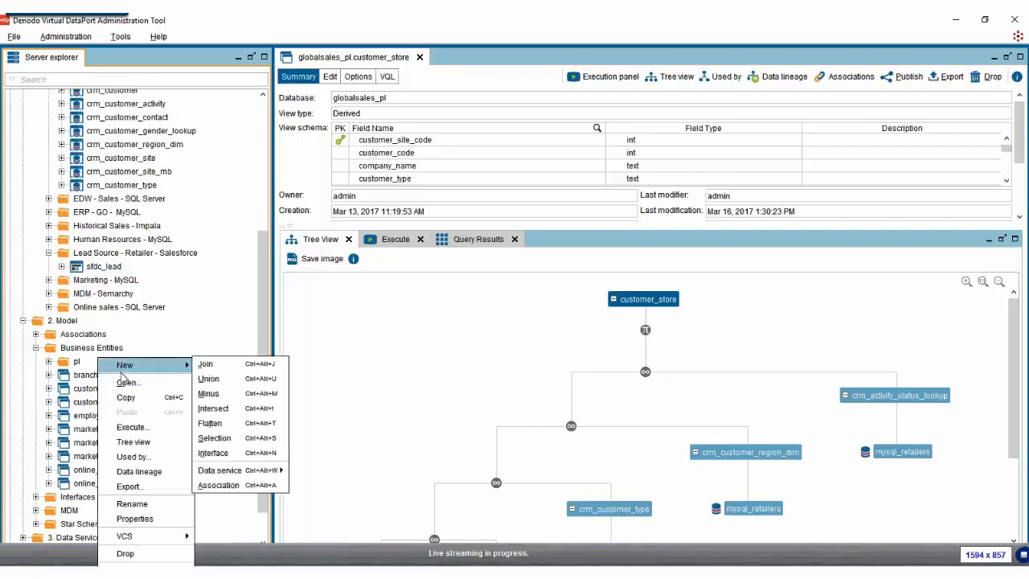
left_click(207, 364)
scroll(108, 232, "up", 1)
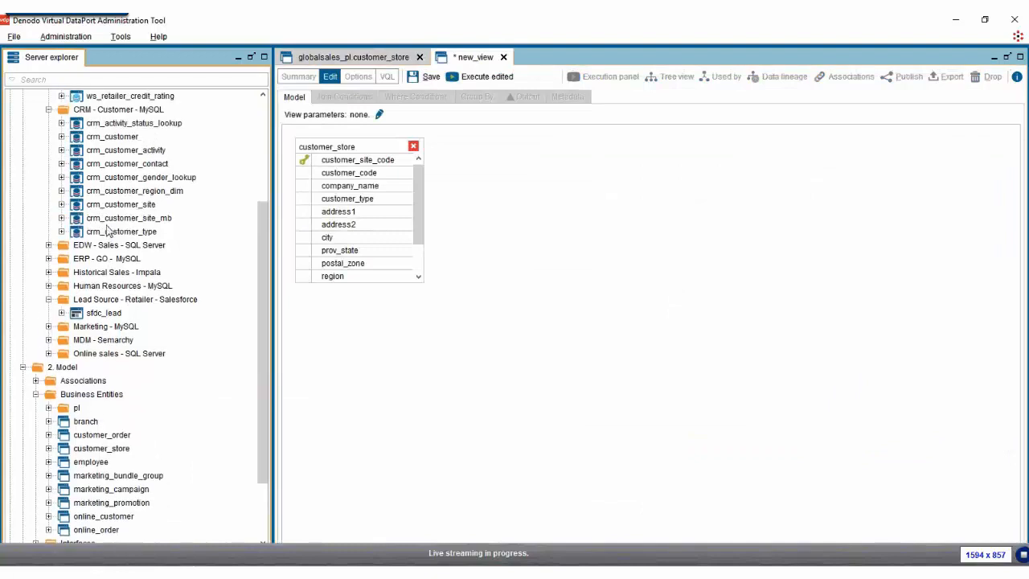
scroll(109, 232, "up", 1)
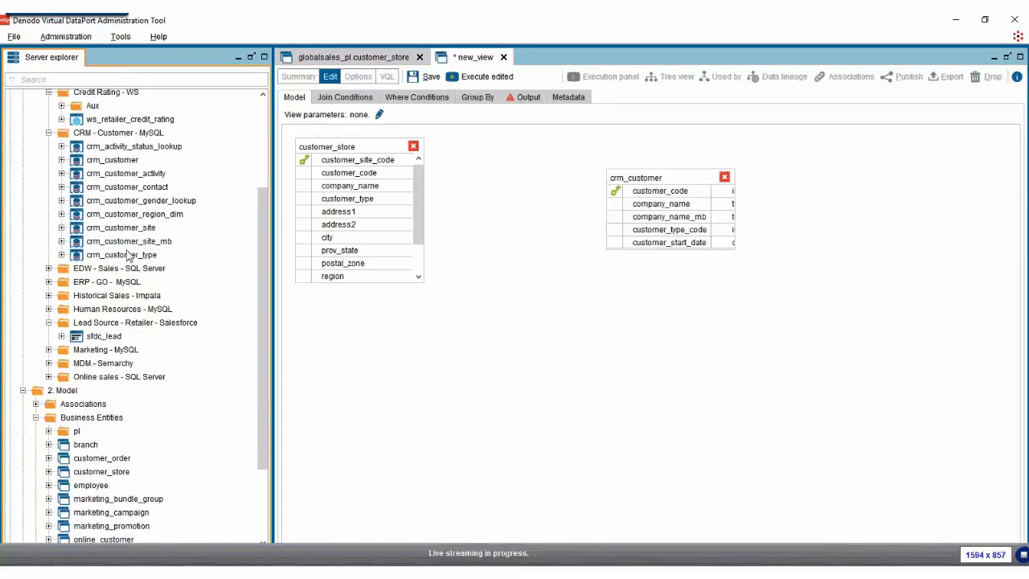
left_click_drag(127, 263, 608, 321)
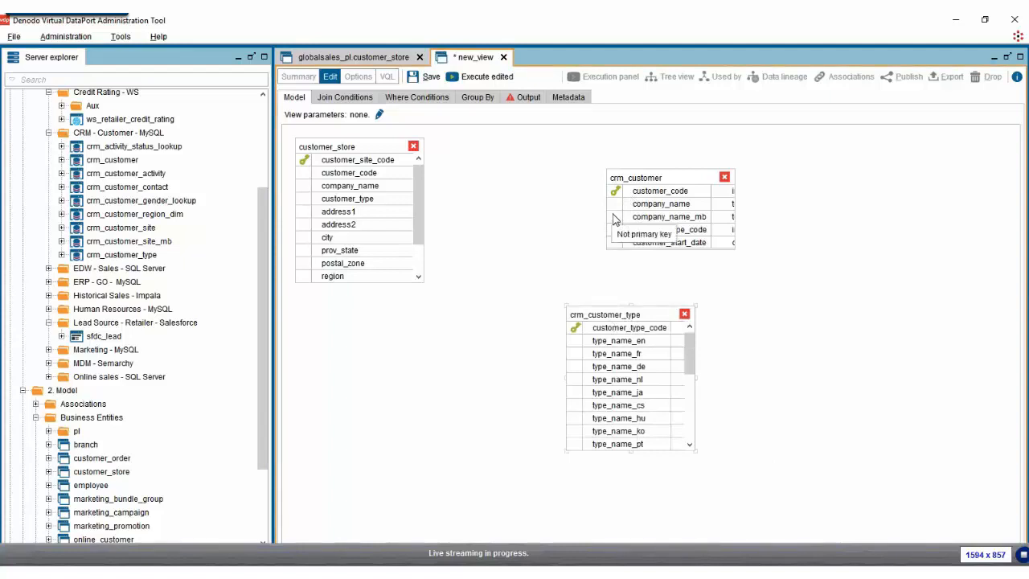
Join crm_customer to customer_store on customer_code and to crm_customer_type on customer_type_code, and review the join and where conditions
left_click_drag(615, 195, 409, 184)
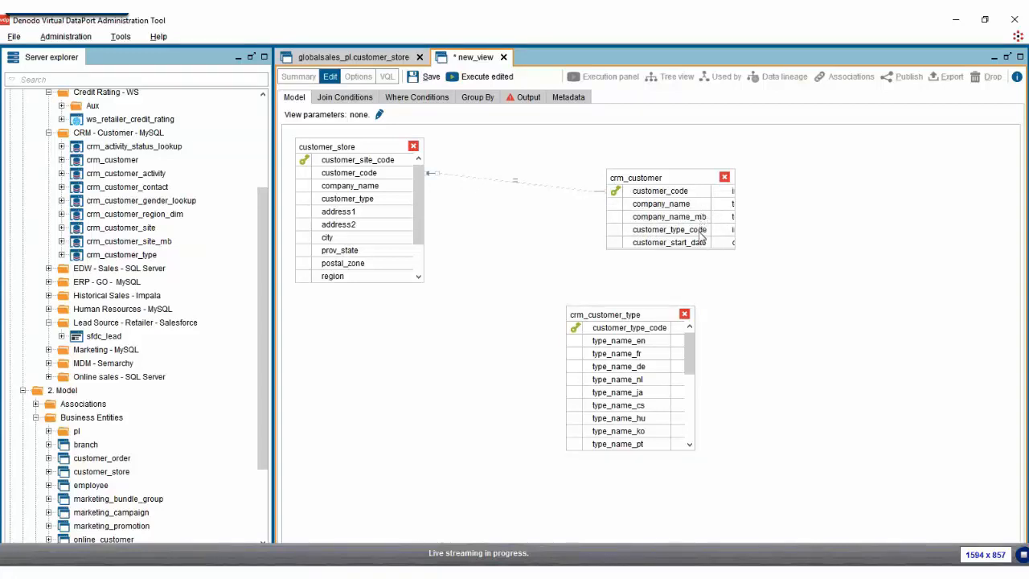
mouse_move(717, 225)
left_mouse_down()
mouse_move(705, 238)
mouse_move(863, 258)
mouse_move(783, 363)
mouse_move(635, 327)
left_mouse_up()
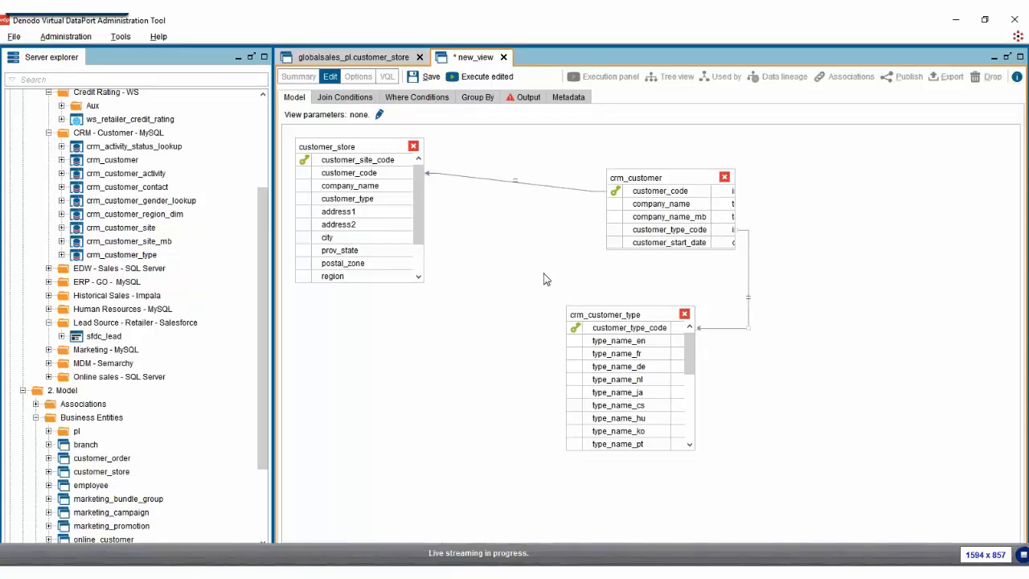
left_click(352, 98)
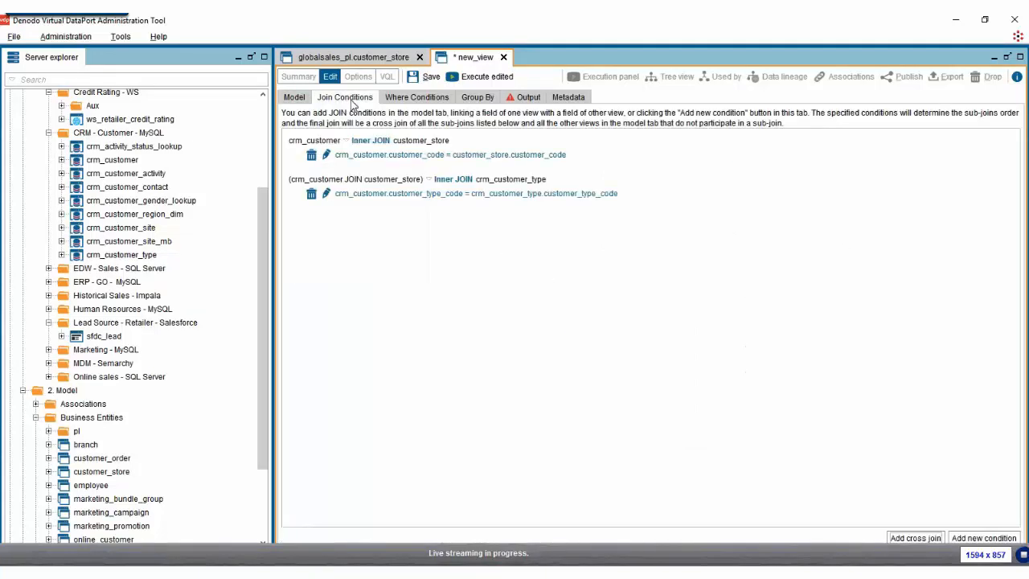
left_click(418, 98)
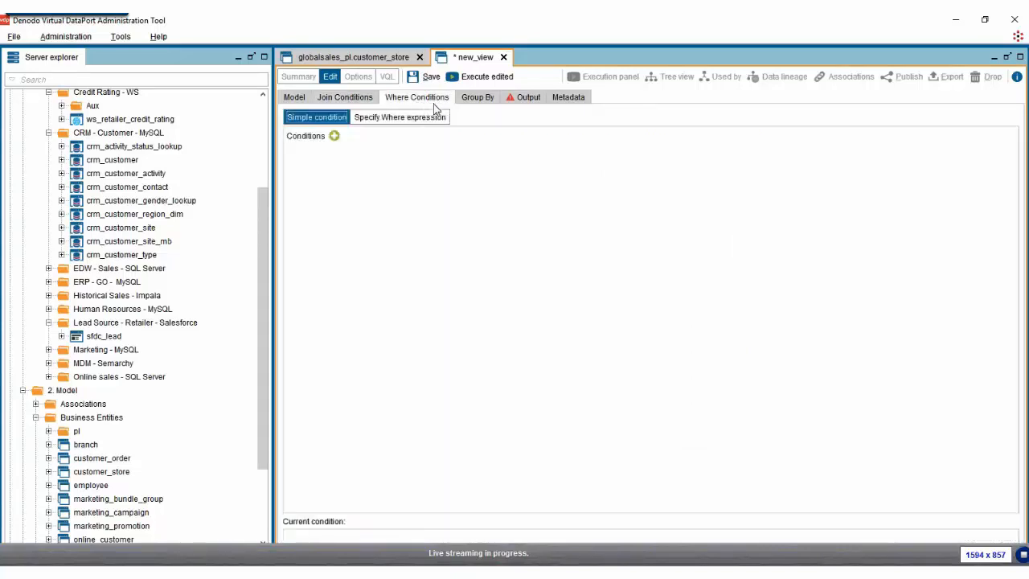
Enable group by for the join view, grouping on crm_customer.customer_code, crm_customer.company_name and crm_customer_type.type_name_en
left_click(477, 98)
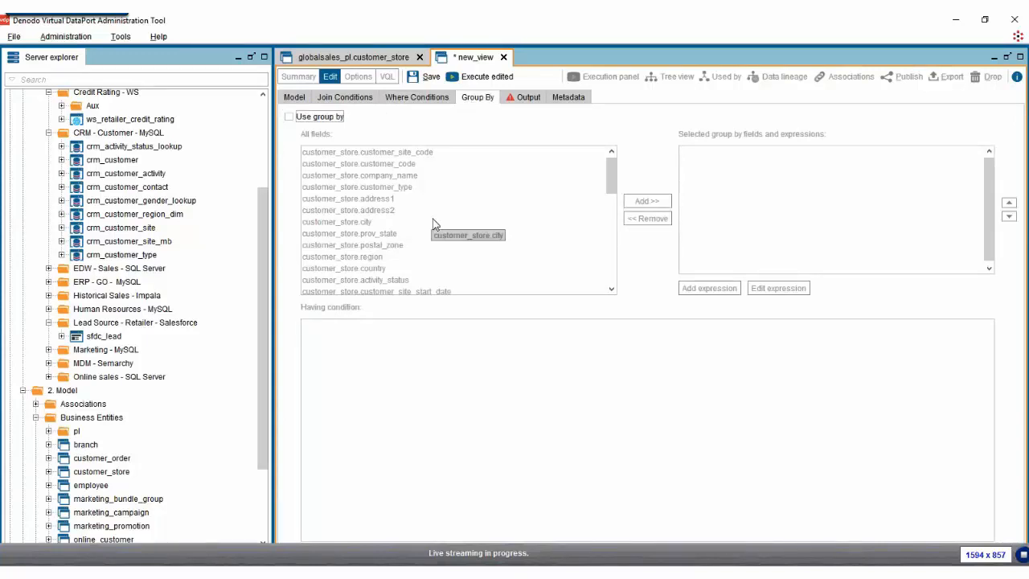
left_click(288, 116)
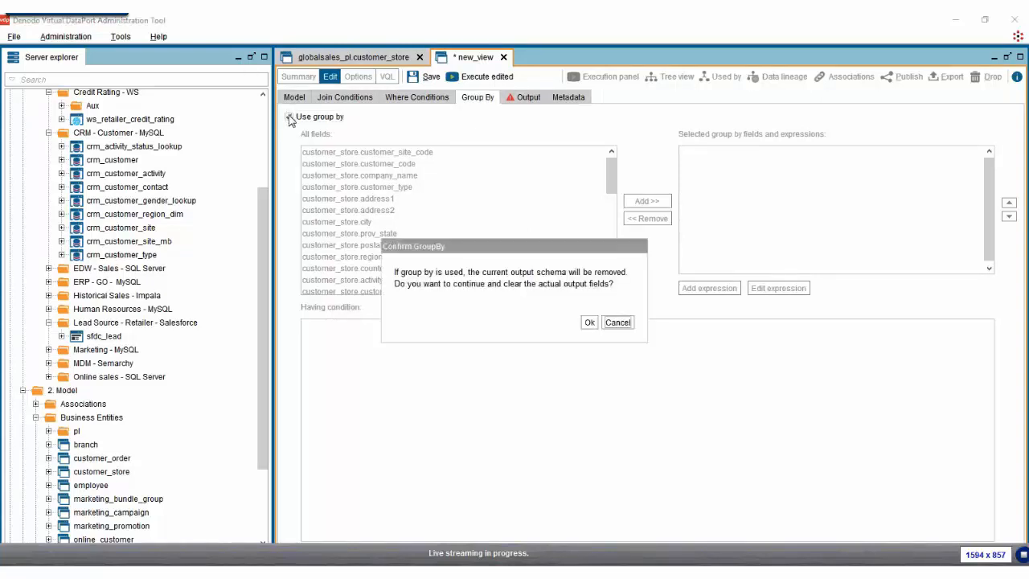
left_click(589, 322)
scroll(438, 217, "down", 5)
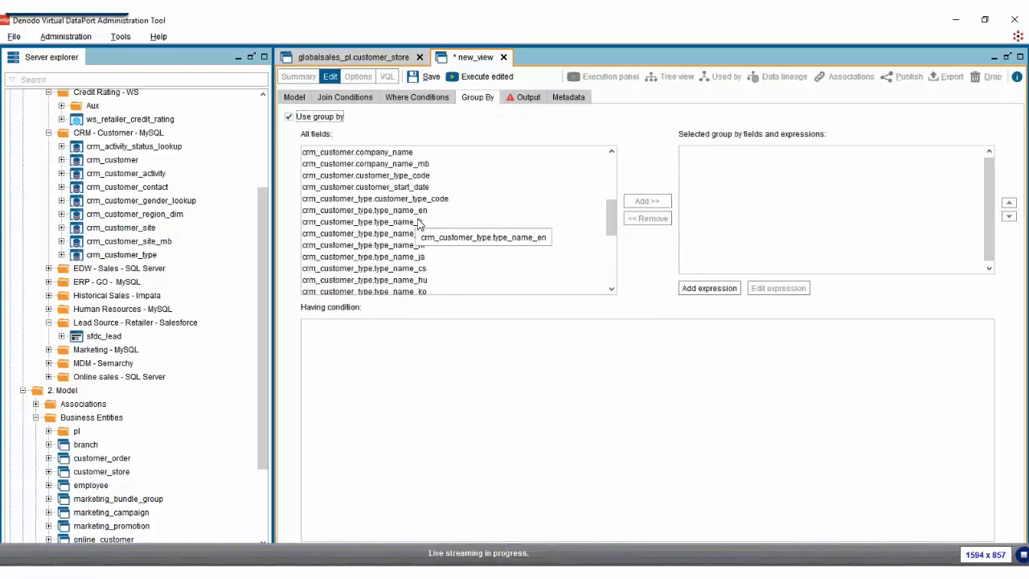
scroll(402, 195, "up", 1)
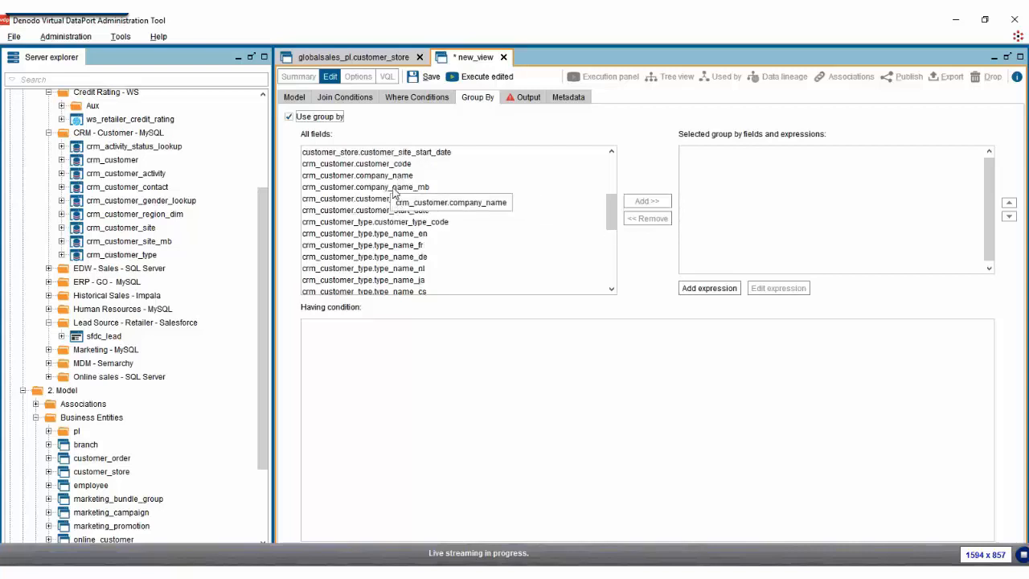
left_click(391, 175)
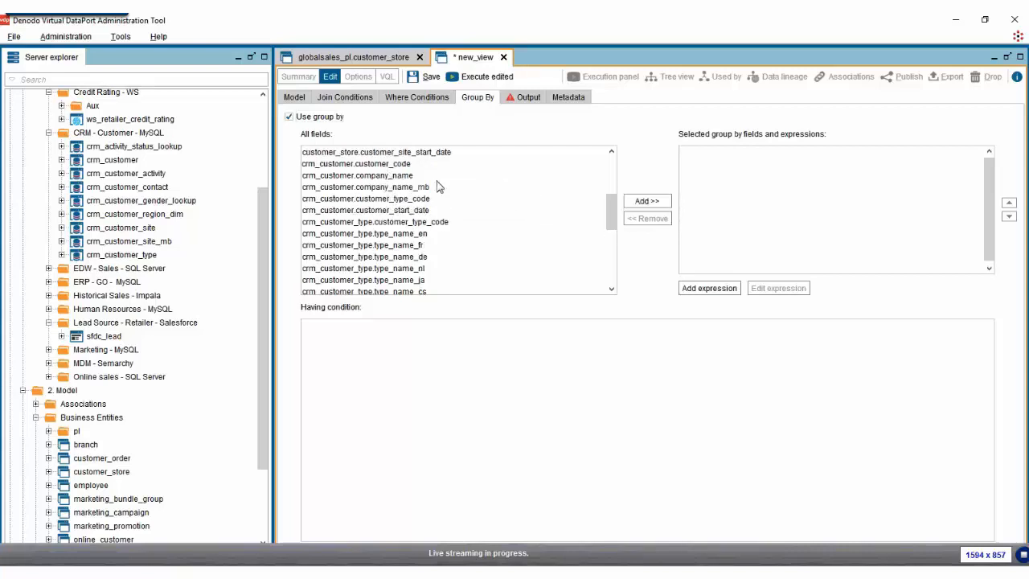
left_click(669, 202)
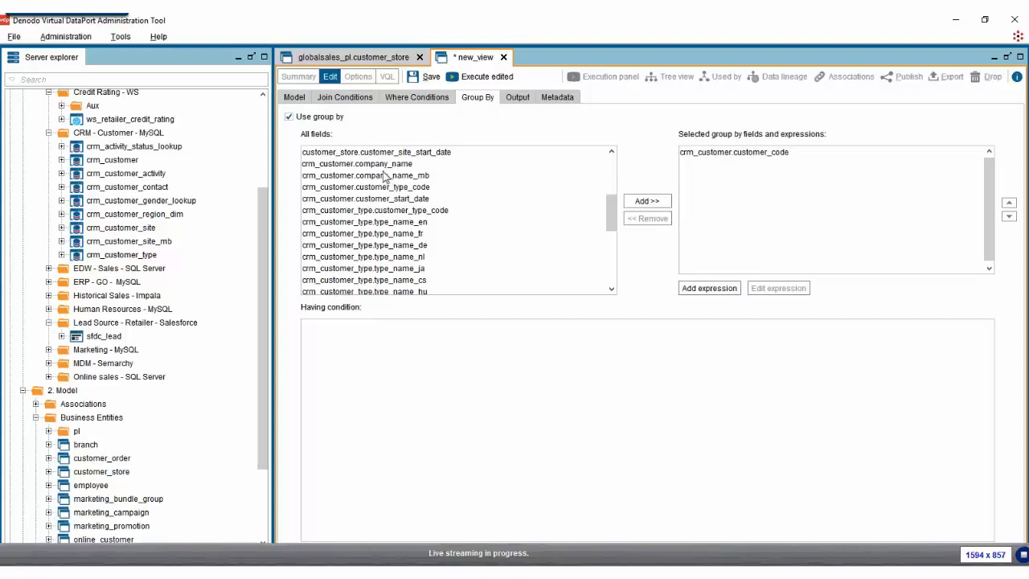
left_click(650, 203)
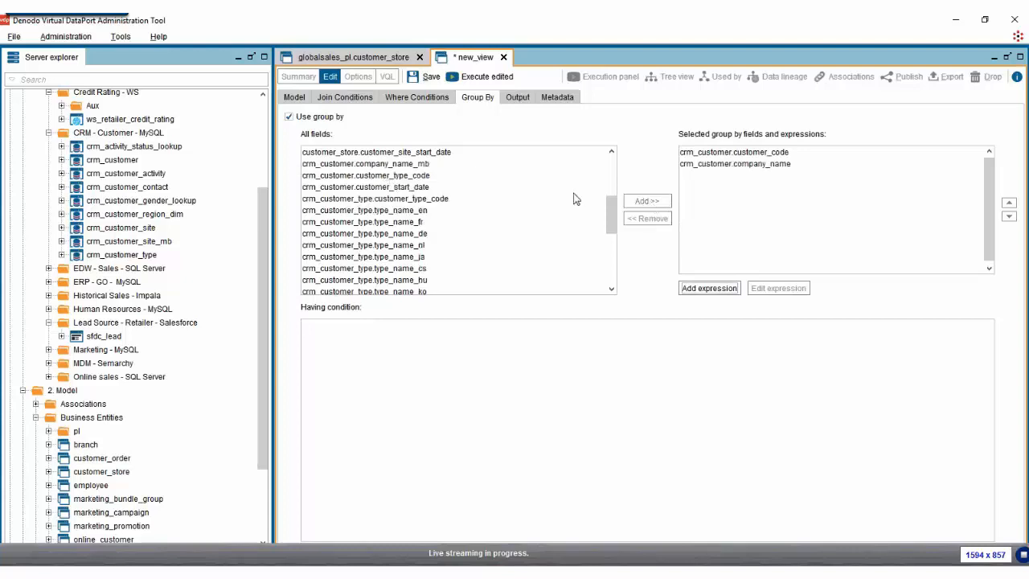
left_click(359, 217)
left_click(661, 202)
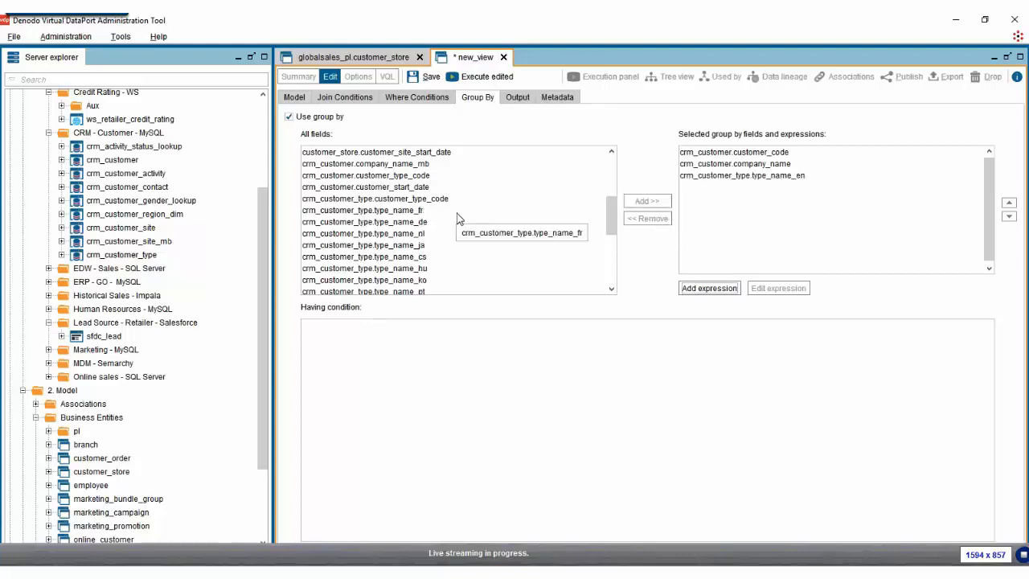
Add an output field named number_of_stores with the expression count(customer_store.customer_site_code)
left_click(517, 96)
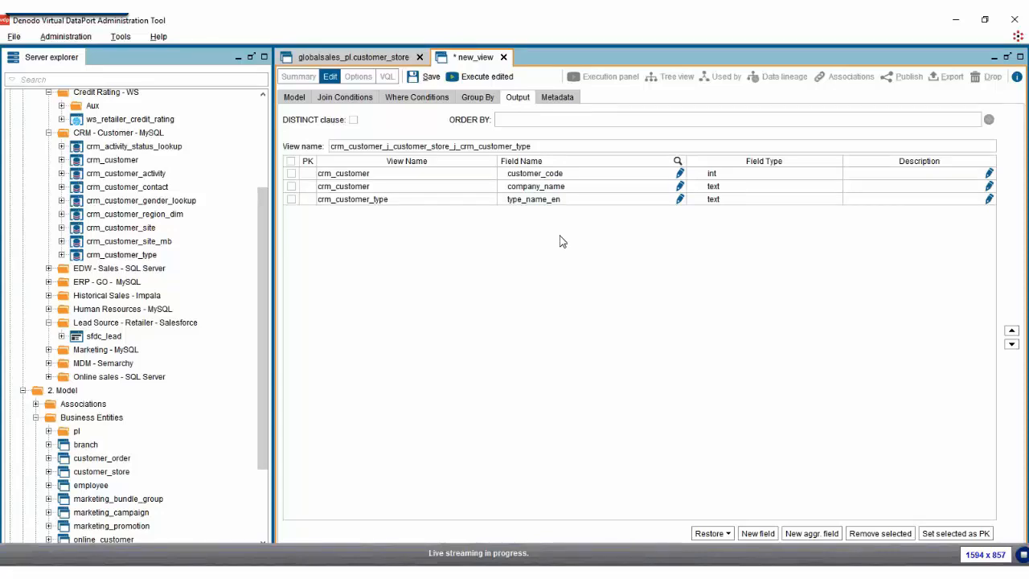
left_click(766, 534)
left_click(546, 328)
type("count(")
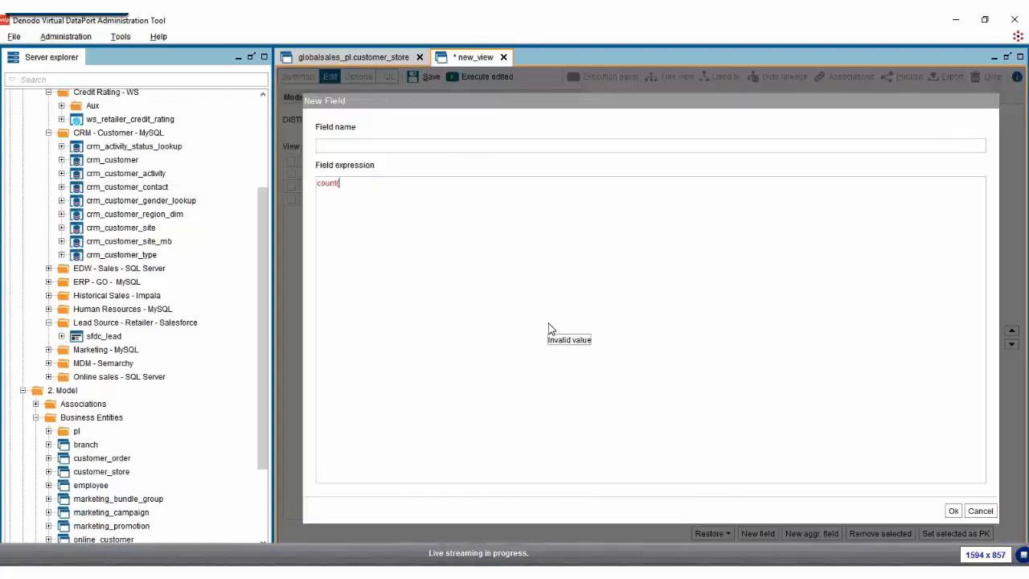
type("cu")
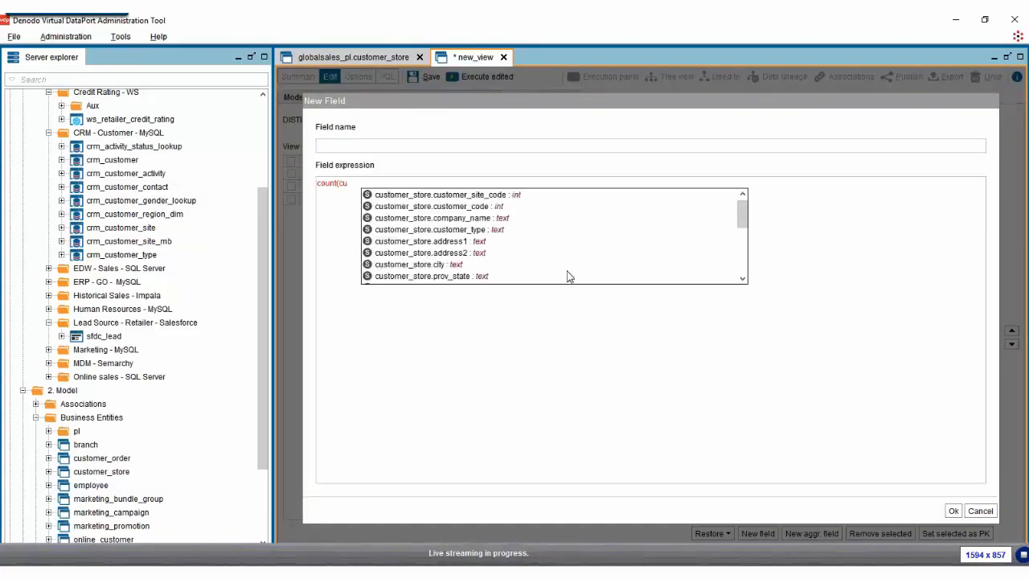
key("Return")
type(")")
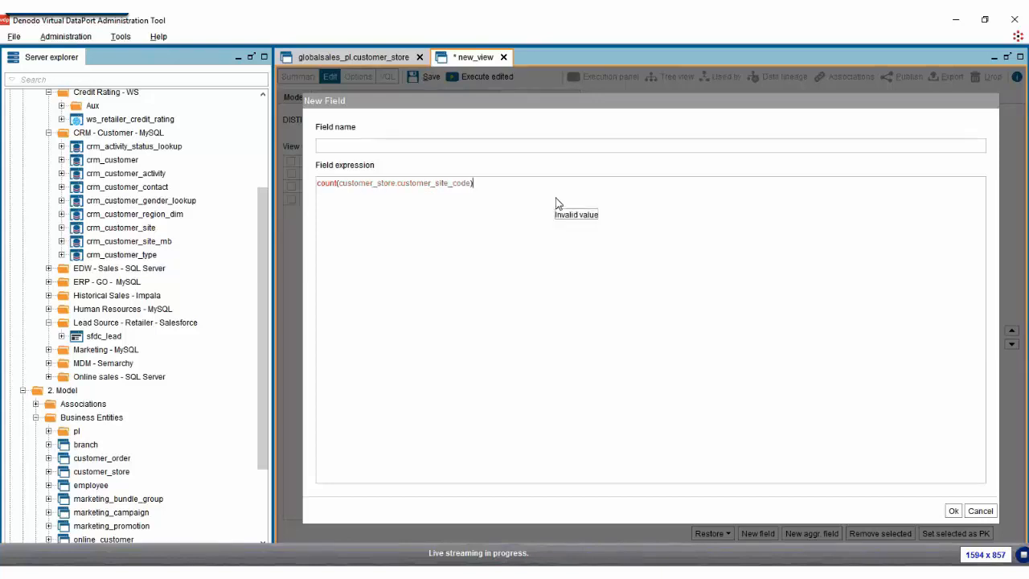
left_click(492, 146)
type("number_of_stores")
left_click(953, 511)
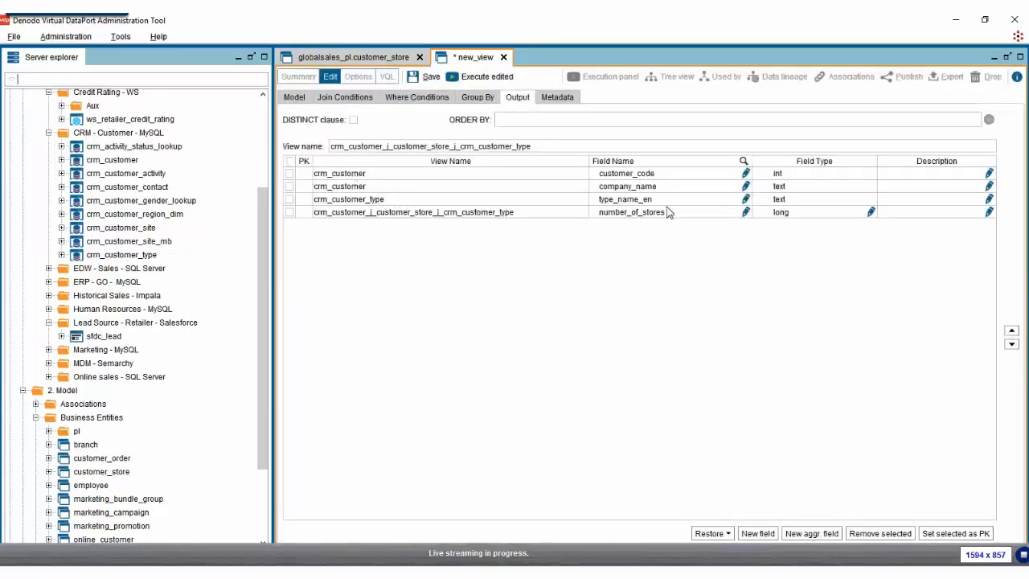
Name the join view customer, save it and execute it to query its rows
left_click(555, 149)
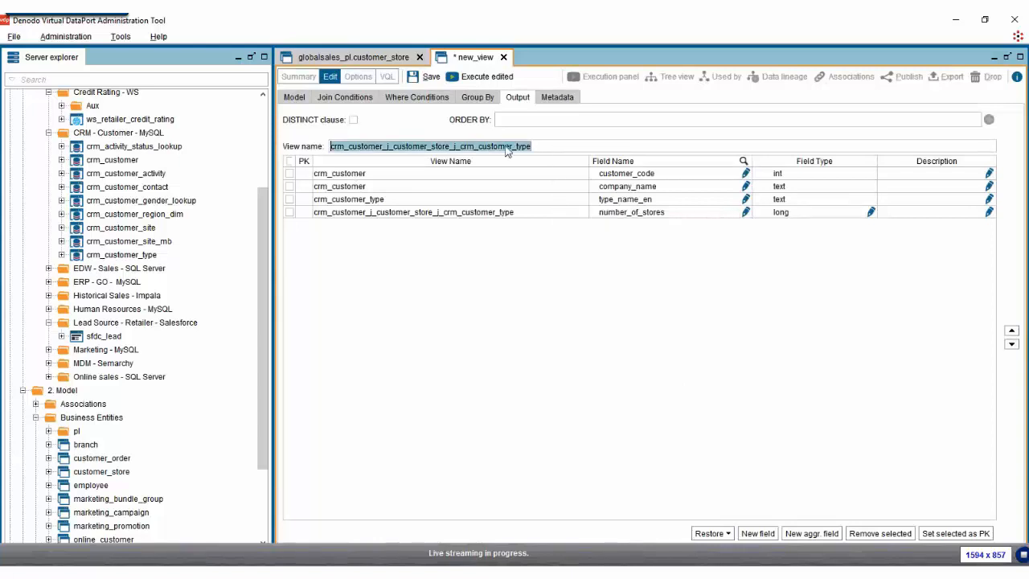
type("customer")
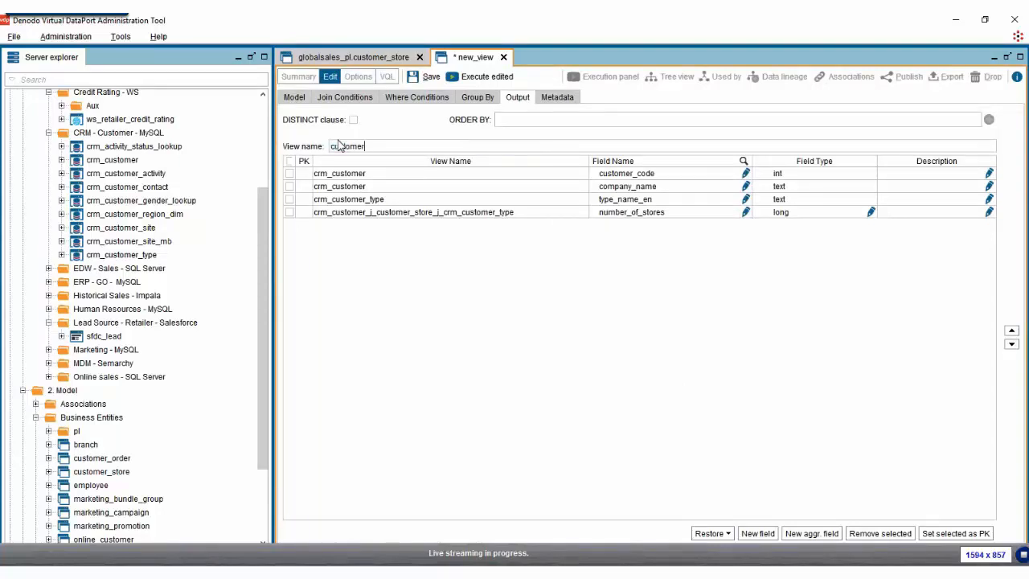
left_click(426, 77)
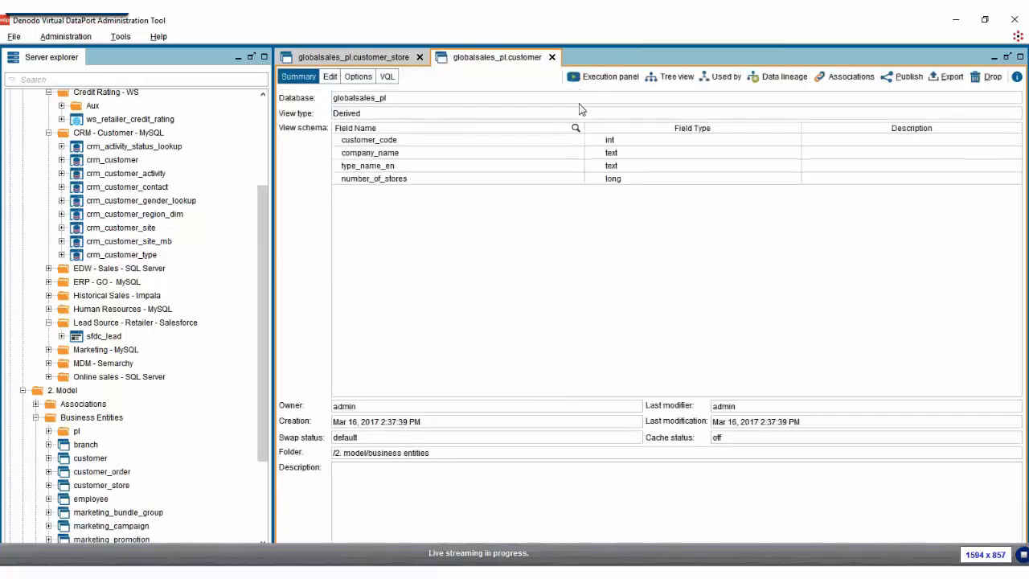
left_click(601, 77)
left_click(899, 365)
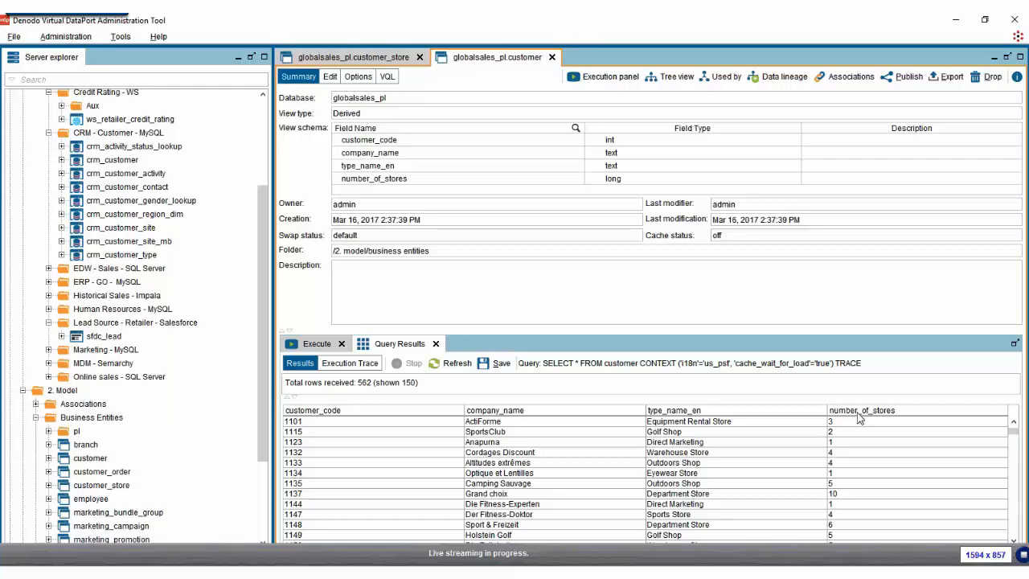
Create a new join view from customer and add the sfdc_lead base view and the credit_rating_ws view to its model
left_click(84, 460)
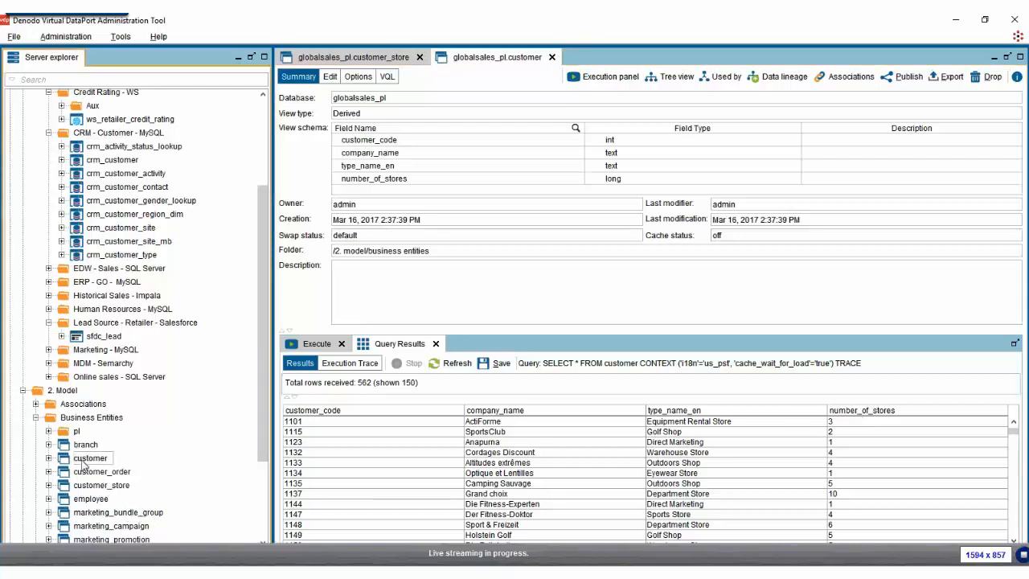
right_click(83, 459)
mouse_move(117, 367)
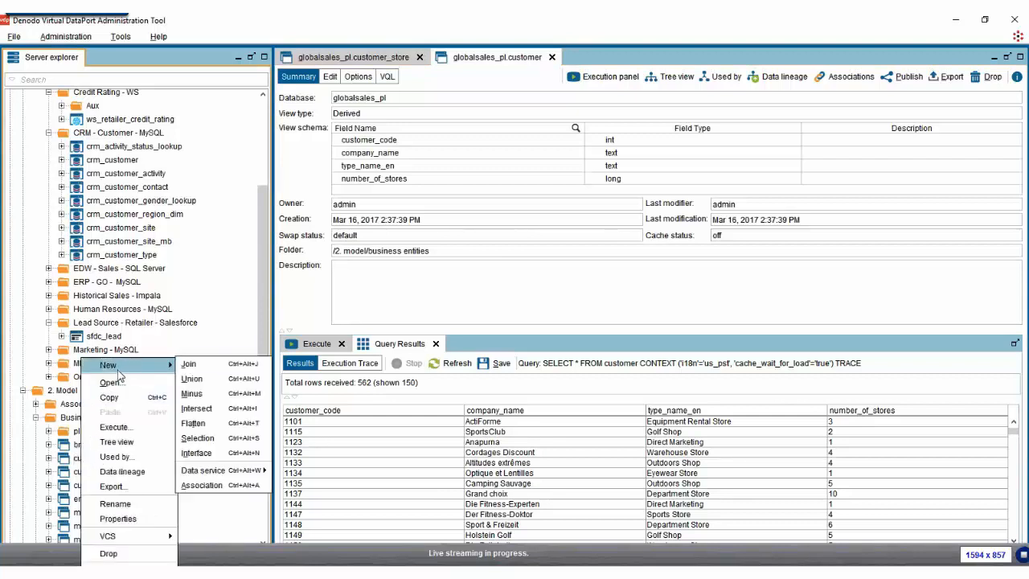
left_click(181, 366)
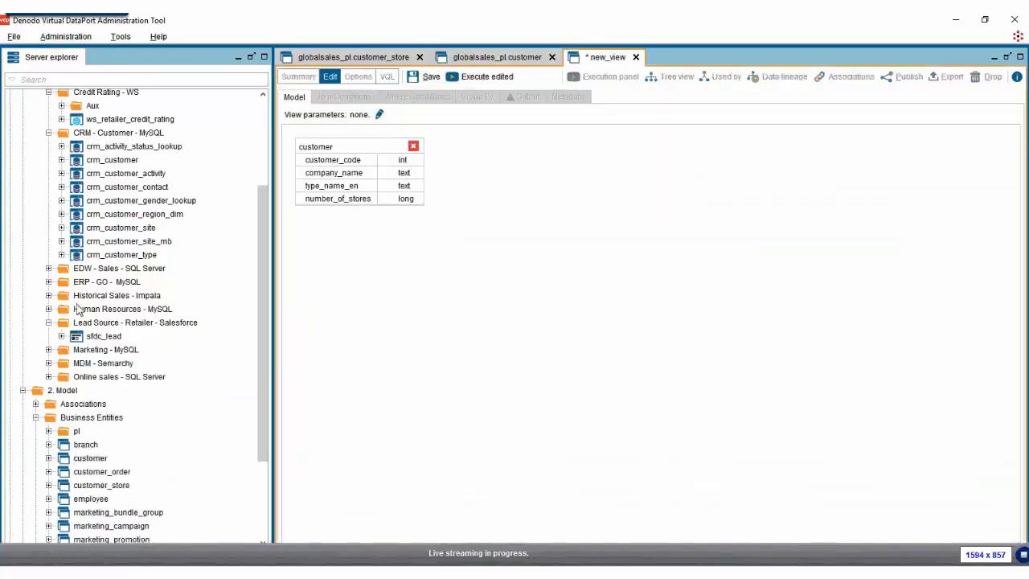
scroll(82, 317, "up", 1)
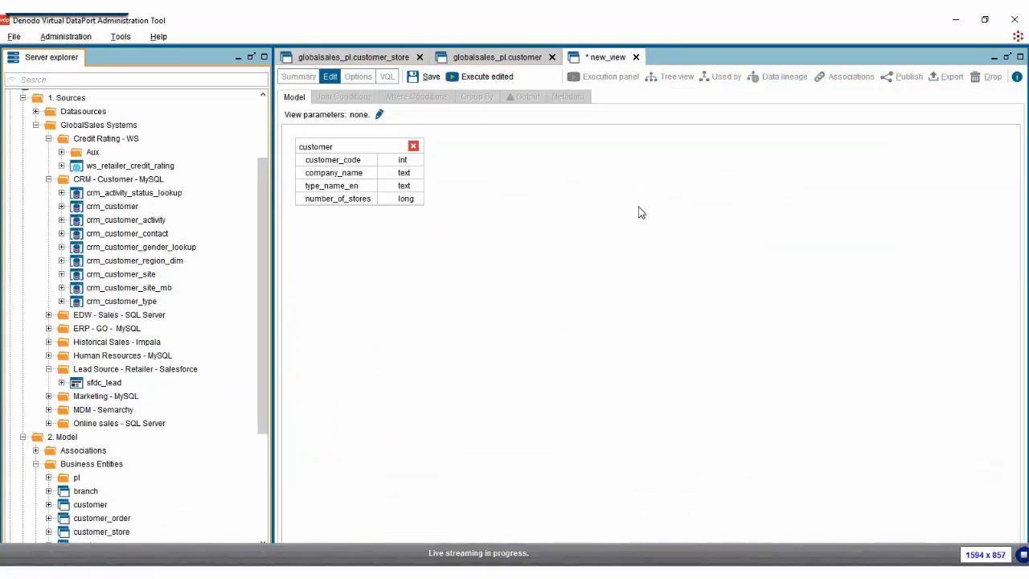
left_click_drag(631, 188, 621, 169)
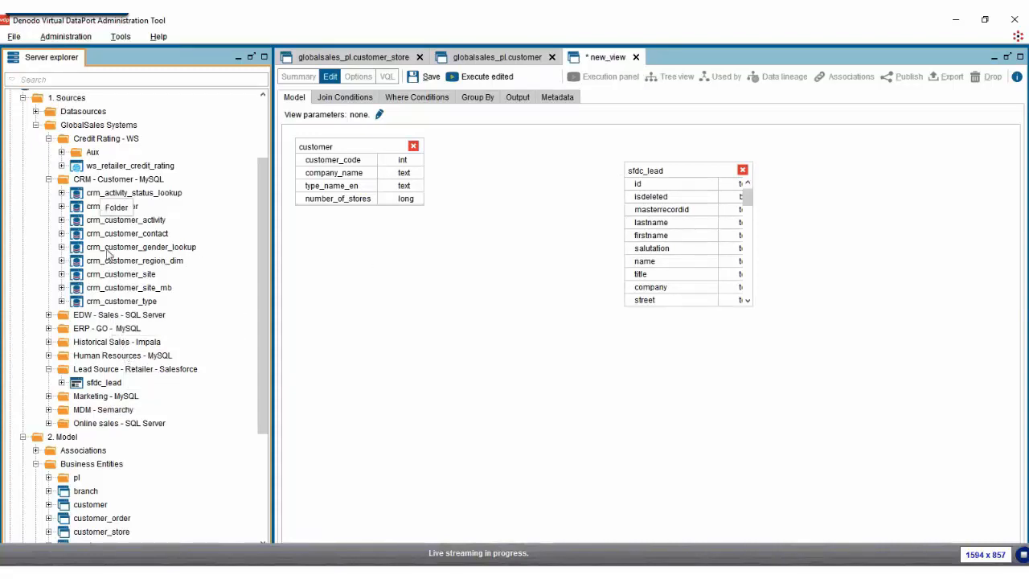
left_click(62, 151)
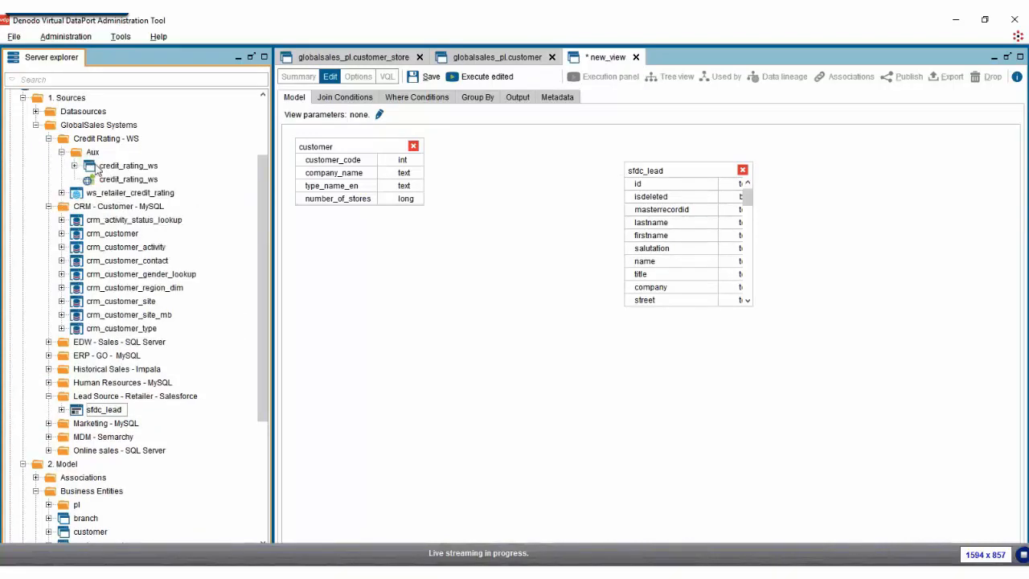
left_click_drag(97, 166, 453, 340)
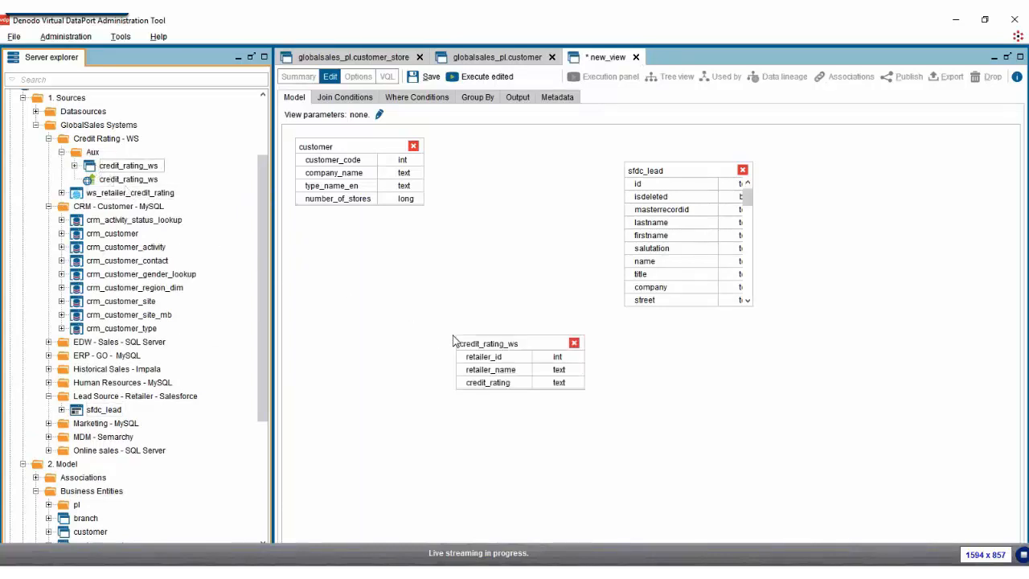
left_click(50, 139)
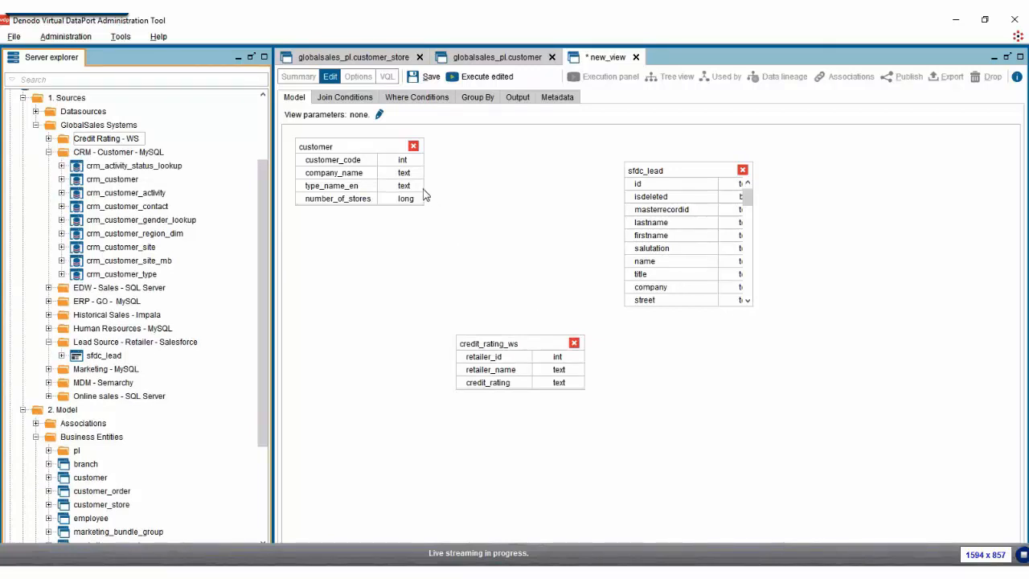
Join customer.company_name to sfdc_lead.company using the ~ similarity operator with threshold 0.8 and the Default strategy
mouse_move(361, 177)
left_mouse_down()
mouse_move(636, 207)
mouse_move(653, 296)
left_mouse_up()
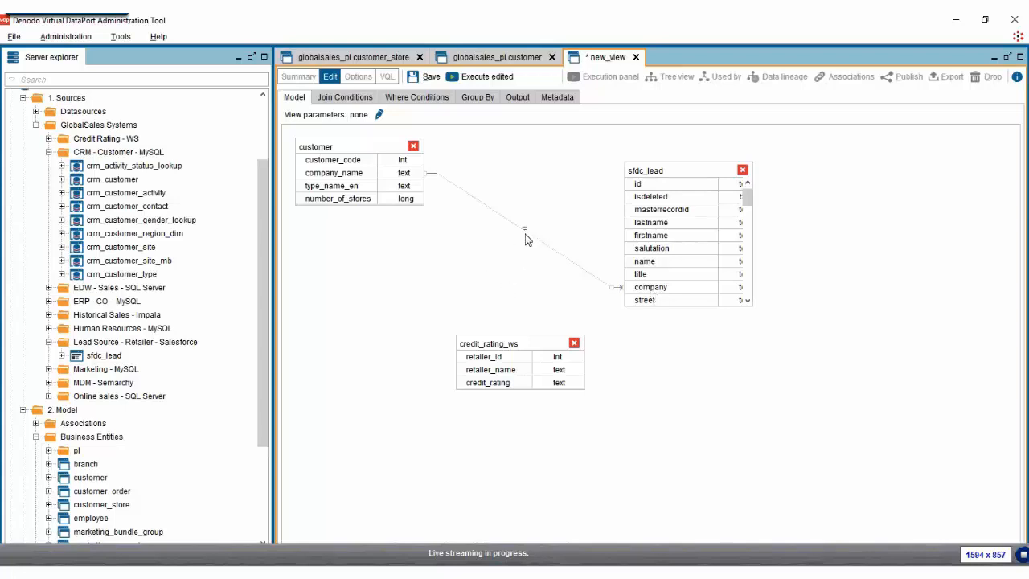
mouse_move(525, 234)
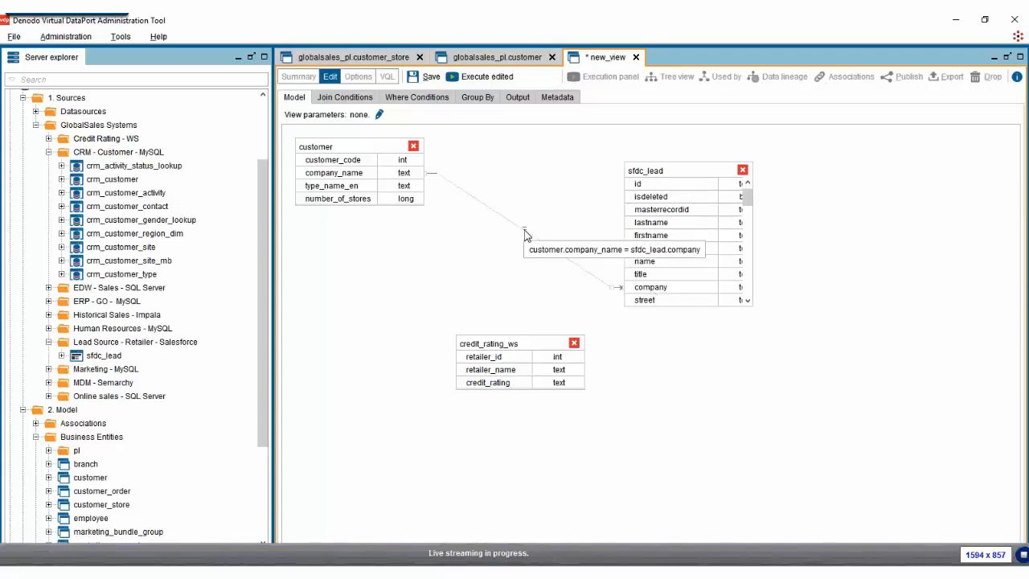
double_click(525, 234)
left_click(562, 276)
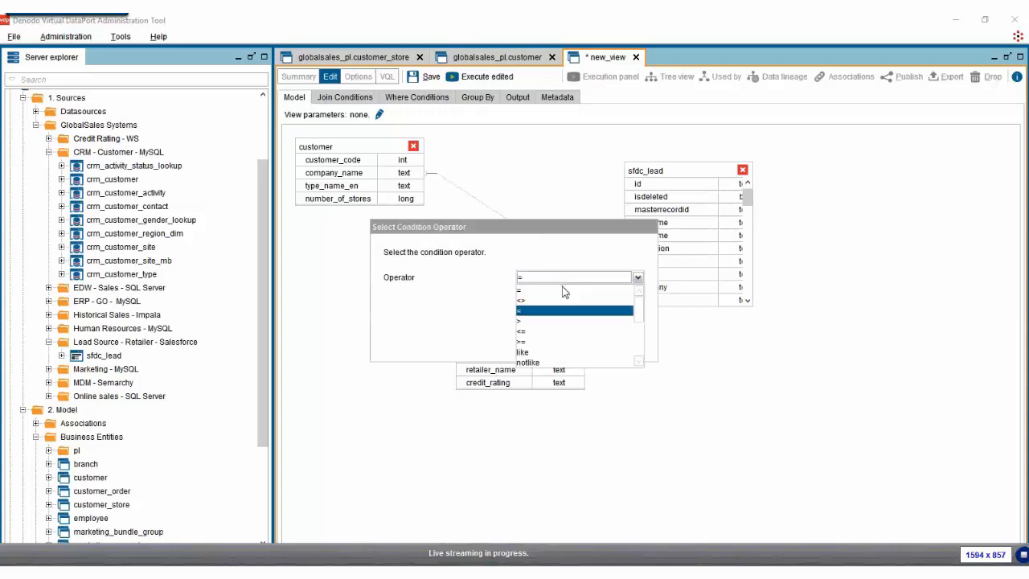
scroll(562, 314, "down", 2)
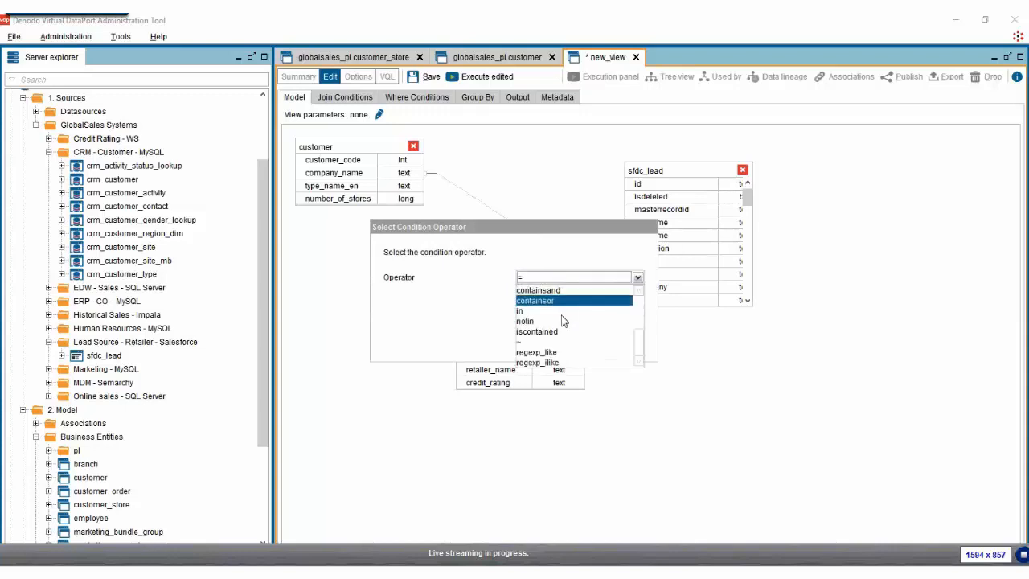
left_click(555, 344)
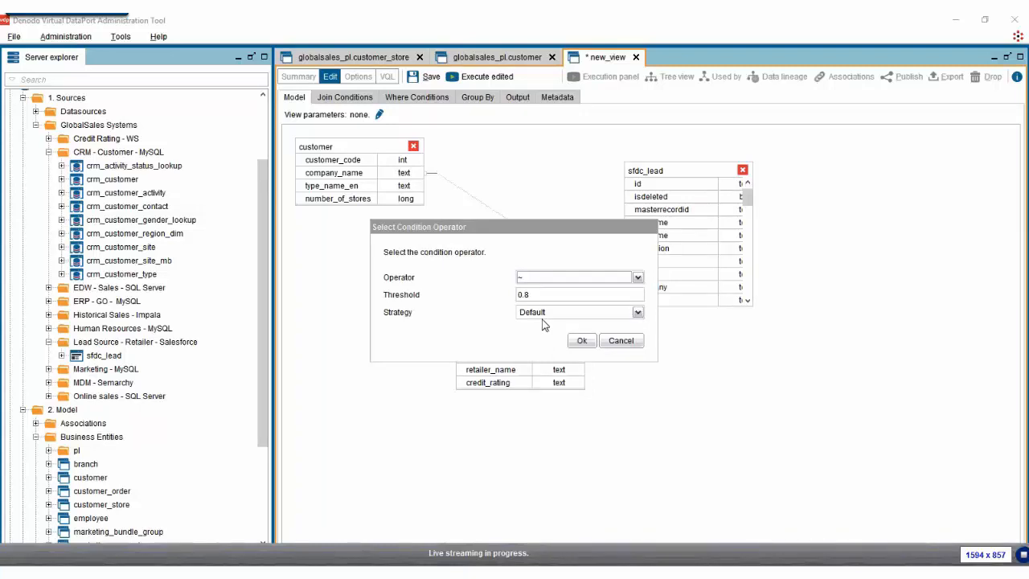
left_click(582, 341)
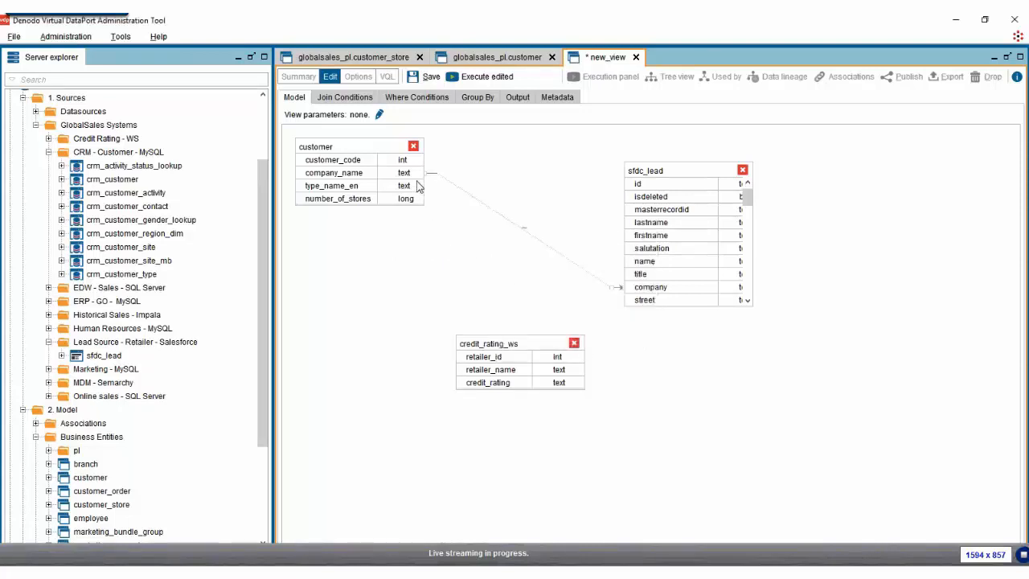
Join customer.company_name to credit_rating_ws.retailer_name and review the view's join conditions
mouse_move(417, 173)
left_click_drag(417, 173, 462, 368)
left_click(319, 103)
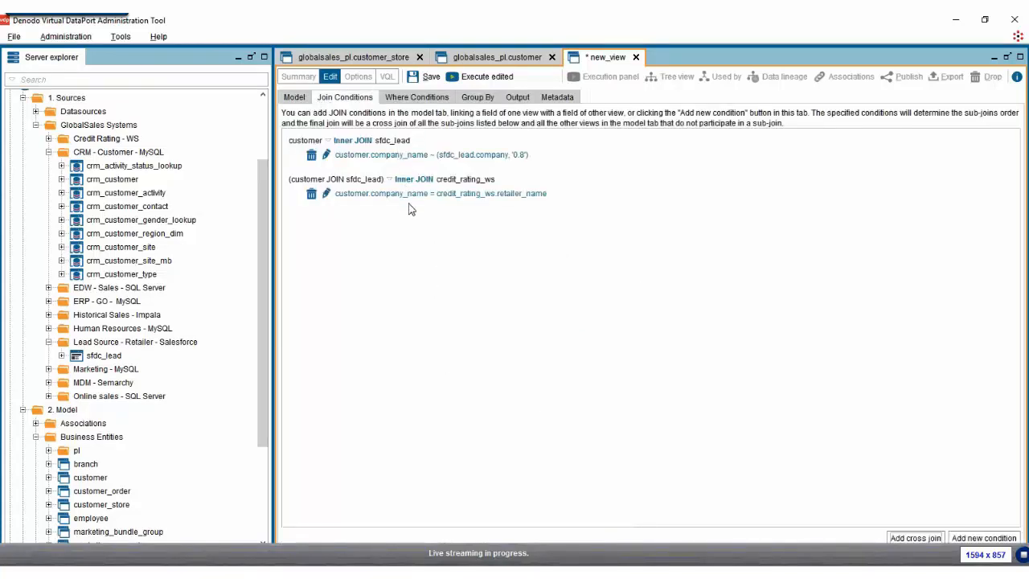
Select all output fields except customer_code, company_name, type_name_en, leadsource and credit_rating
left_click(514, 97)
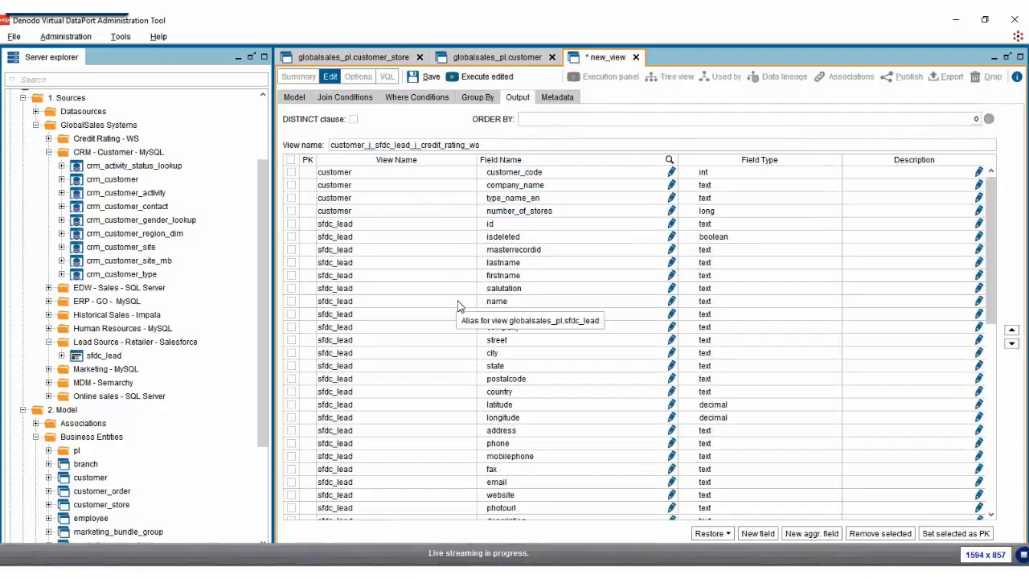
scroll(376, 247, "down", 9)
scroll(375, 250, "up", 9)
left_click(291, 161)
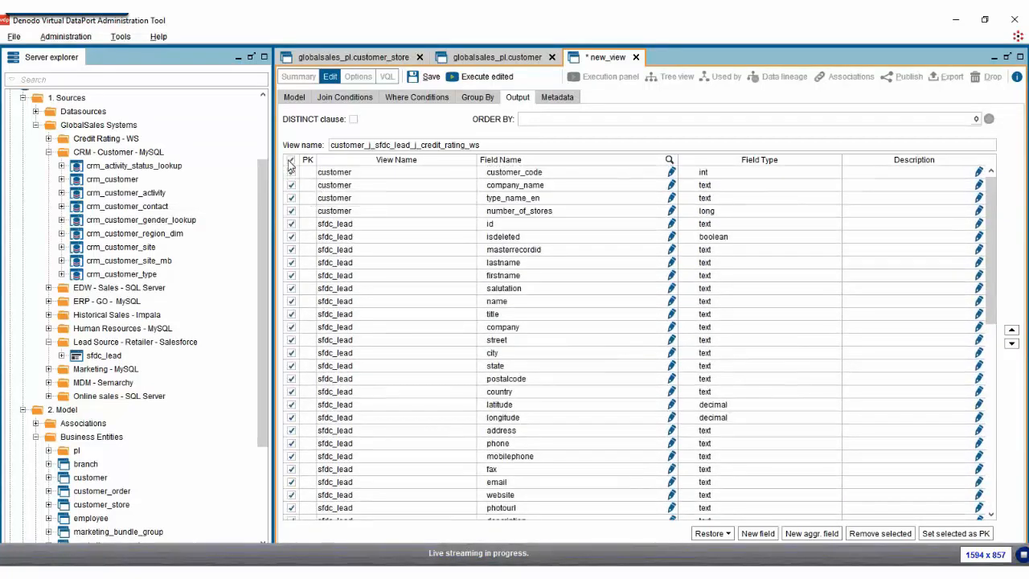
left_click(291, 172)
left_click(291, 185)
left_click(291, 198)
left_click(292, 198)
left_click(291, 197)
scroll(359, 312, "down", 6)
scroll(431, 448, "down", 4)
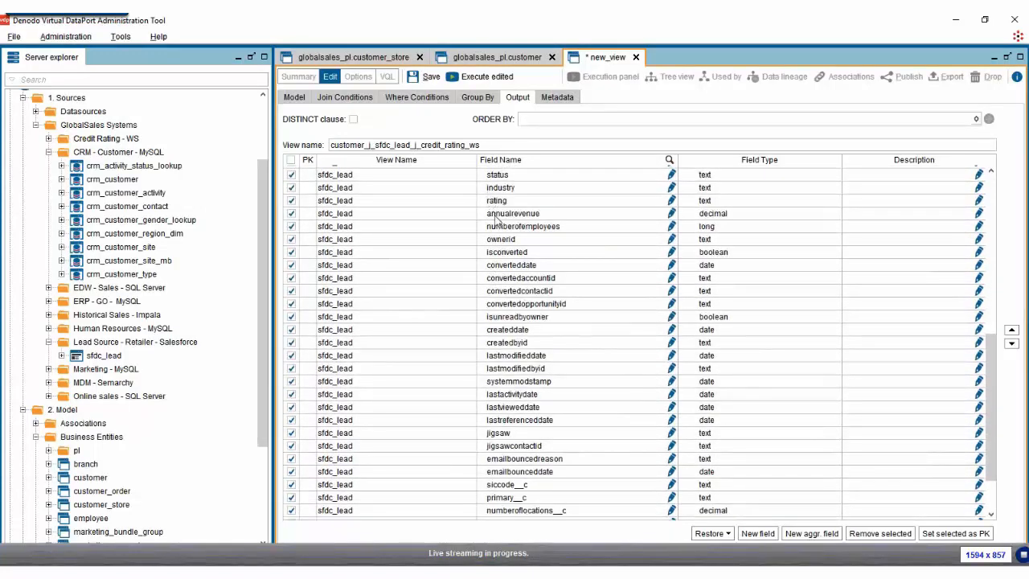
scroll(500, 409, "up", 1)
scroll(505, 416, "up", 1)
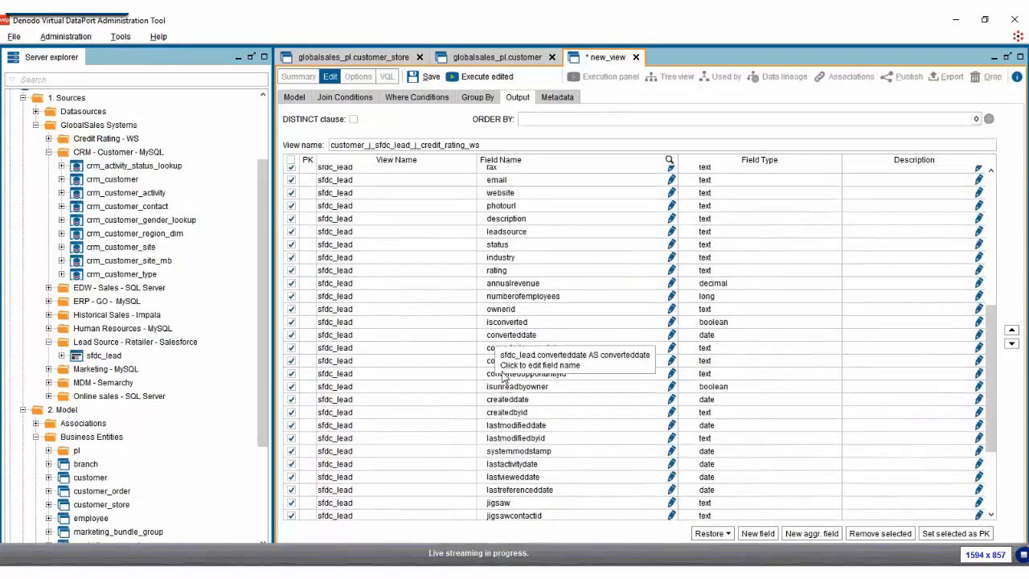
left_click(291, 231)
scroll(386, 338, "down", 3)
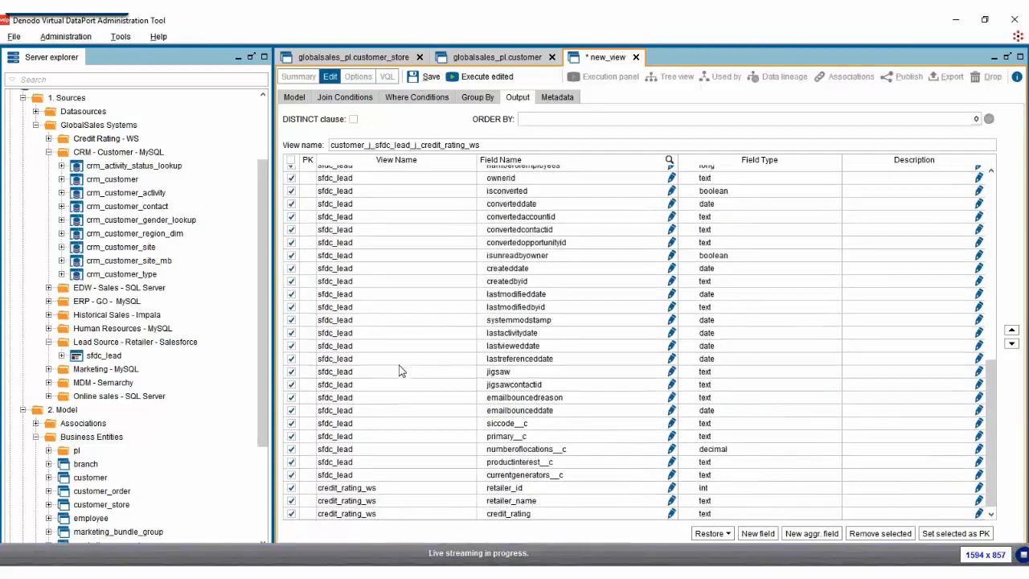
left_click(291, 514)
Name the view customer_extended, remove the selected output fields and save the view
double_click(506, 145)
type("cusoomer")
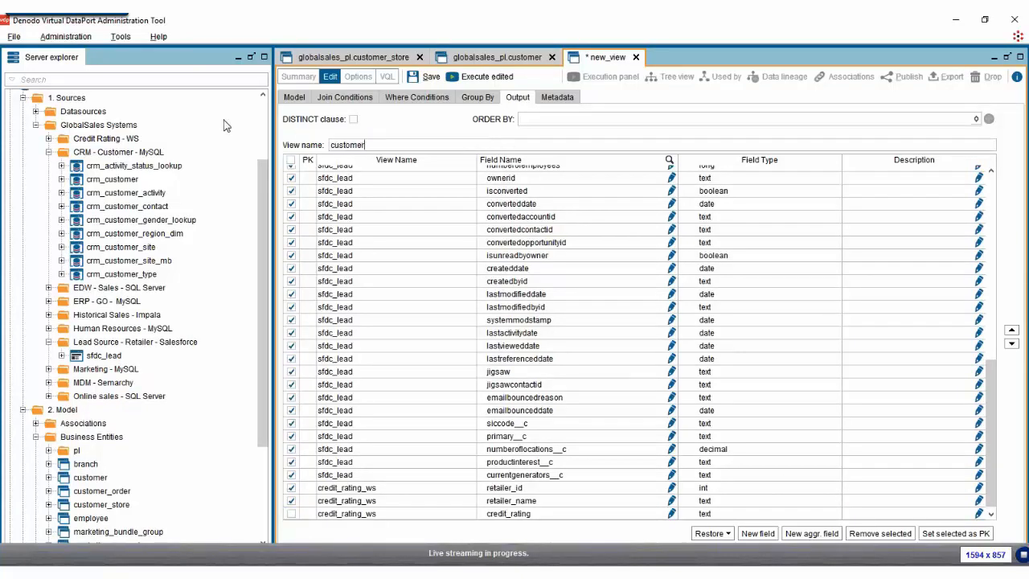
type("_extended")
left_click(880, 534)
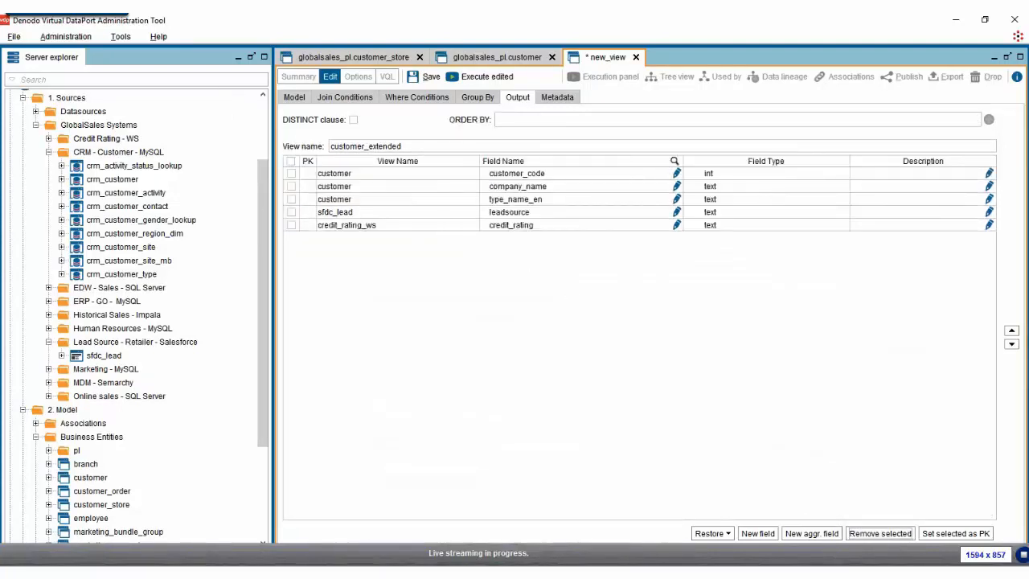
left_click(426, 81)
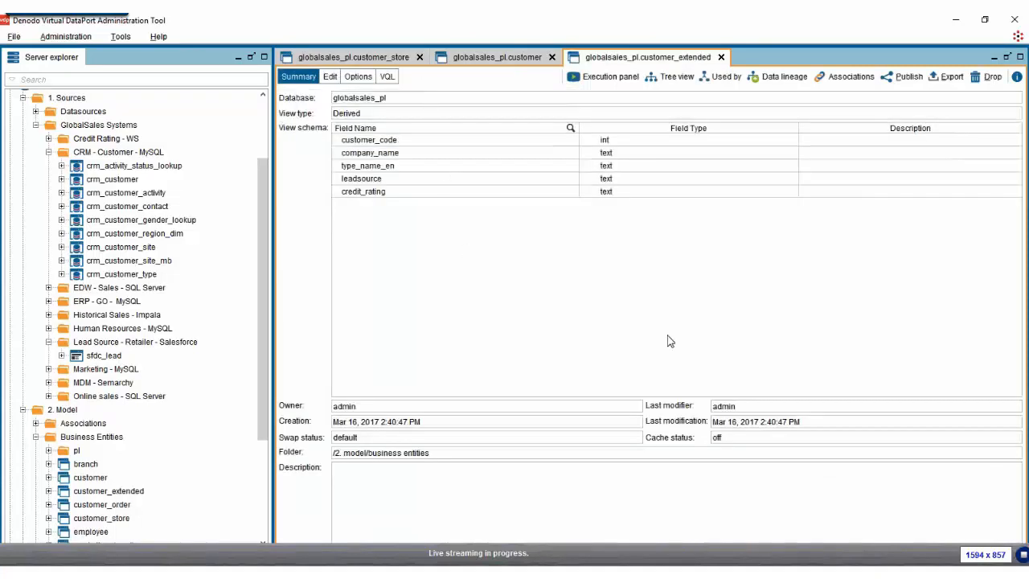
Execute the customer_extended view and look through the lead source and credit rating values in the enlarged results
left_click(607, 78)
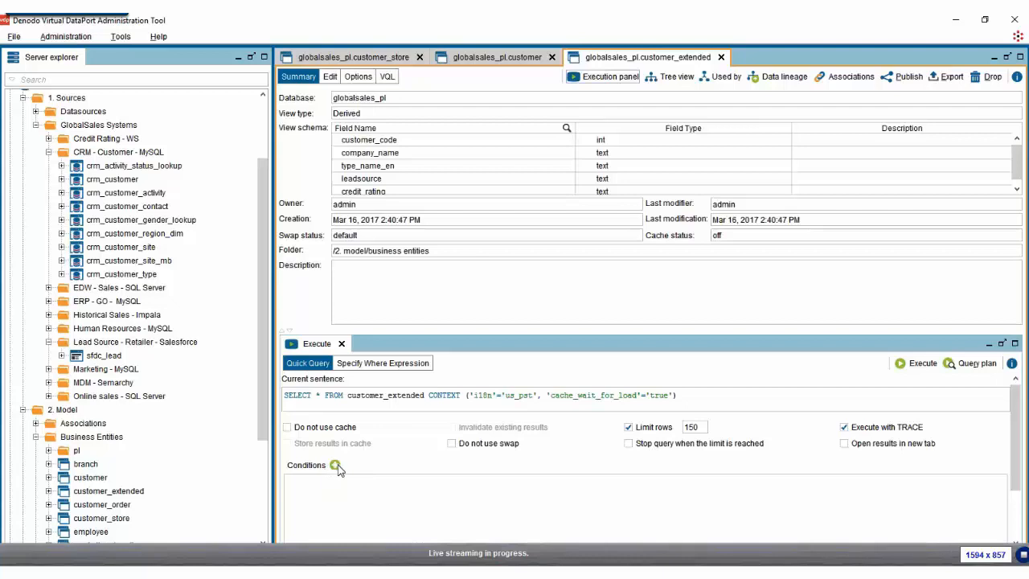
left_click(896, 363)
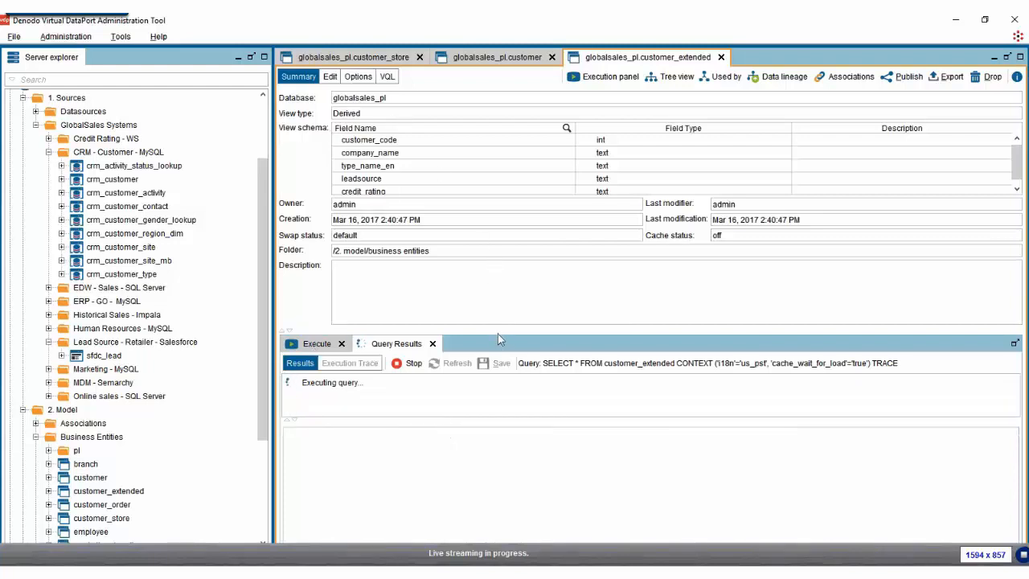
left_click_drag(497, 329, 498, 303)
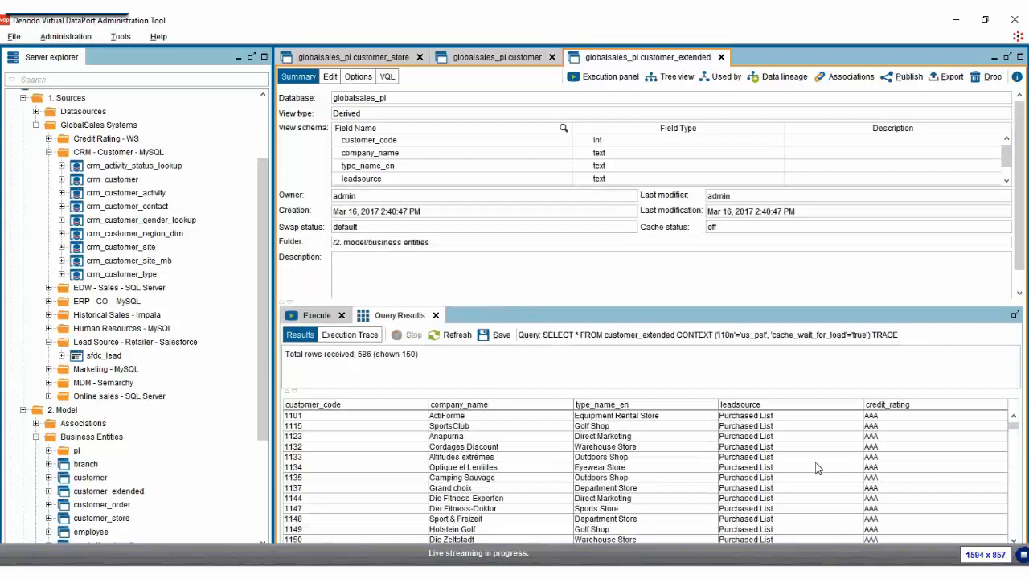
scroll(554, 456, "down", 1)
scroll(494, 456, "down", 6)
scroll(484, 456, "up", 4)
scroll(483, 457, "up", 2)
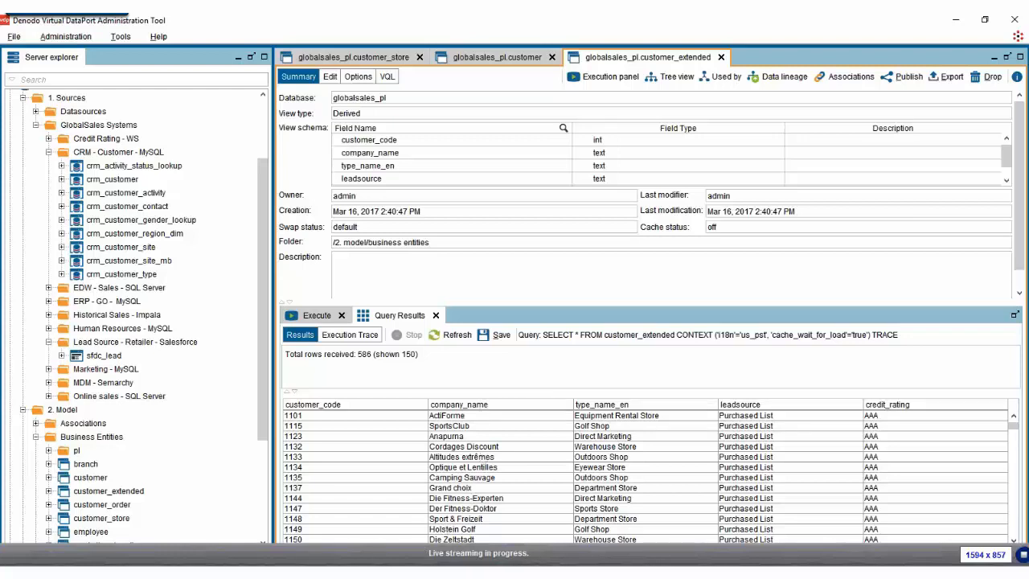
Switch to the Semarchy Demo Application in the browser and show its home page with the Customers & Contacts entries
mouse_move(325, 566)
left_click(314, 547)
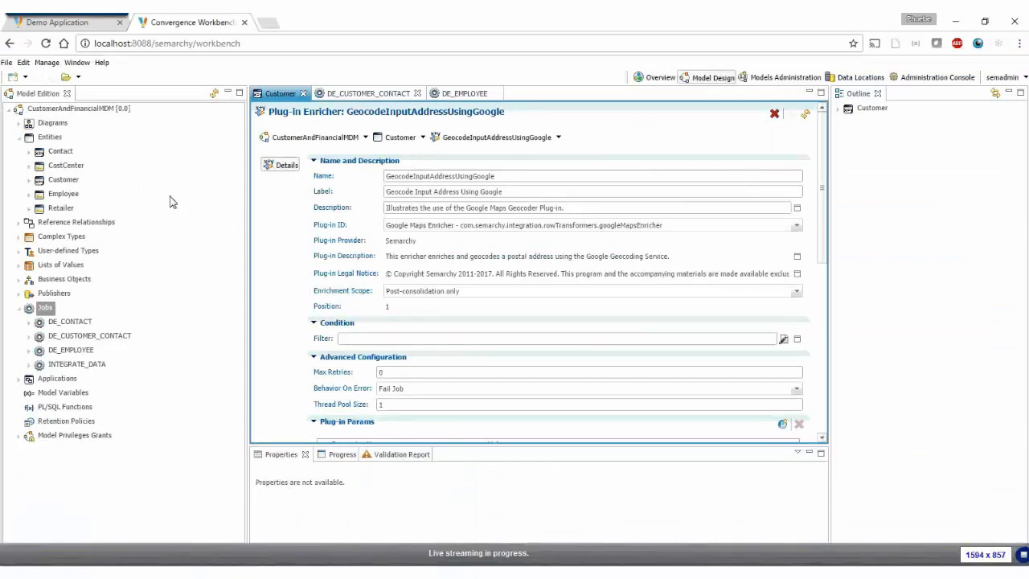
left_click(50, 24)
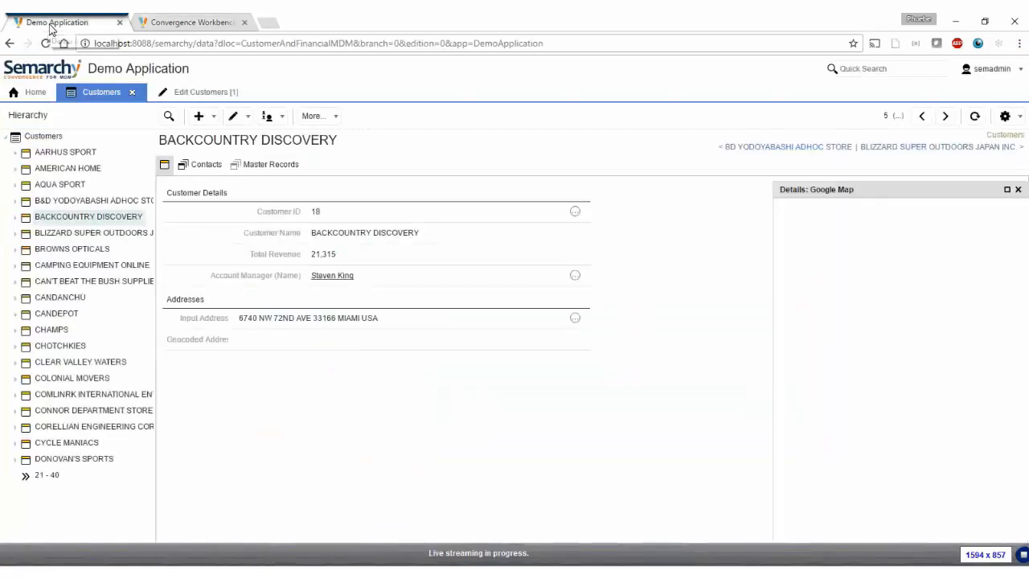
left_click(30, 97)
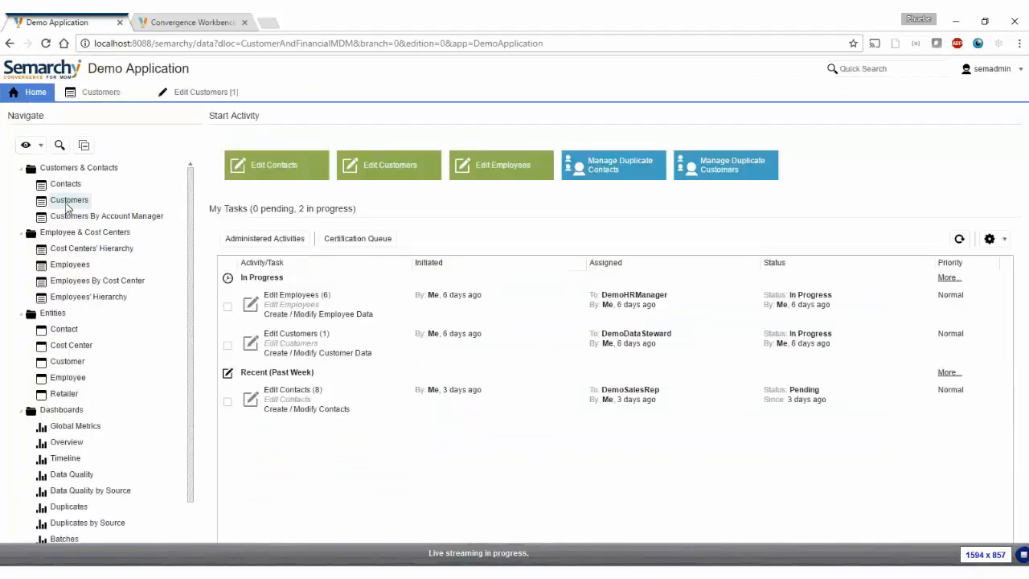
left_click(38, 145)
left_click(55, 165)
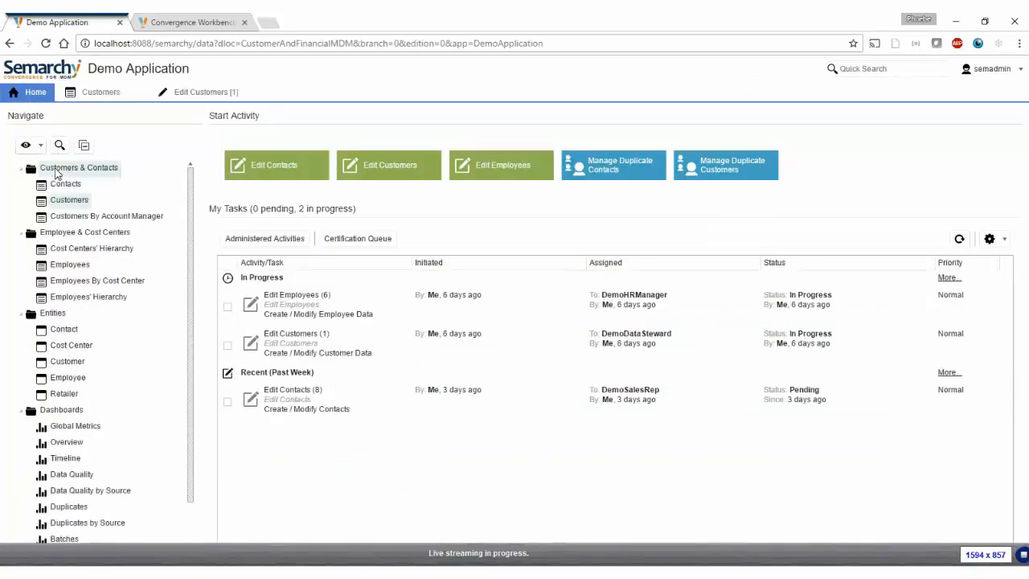
Open the Customers list and view the details of the BROWNS OPTICALS record
left_click(58, 173)
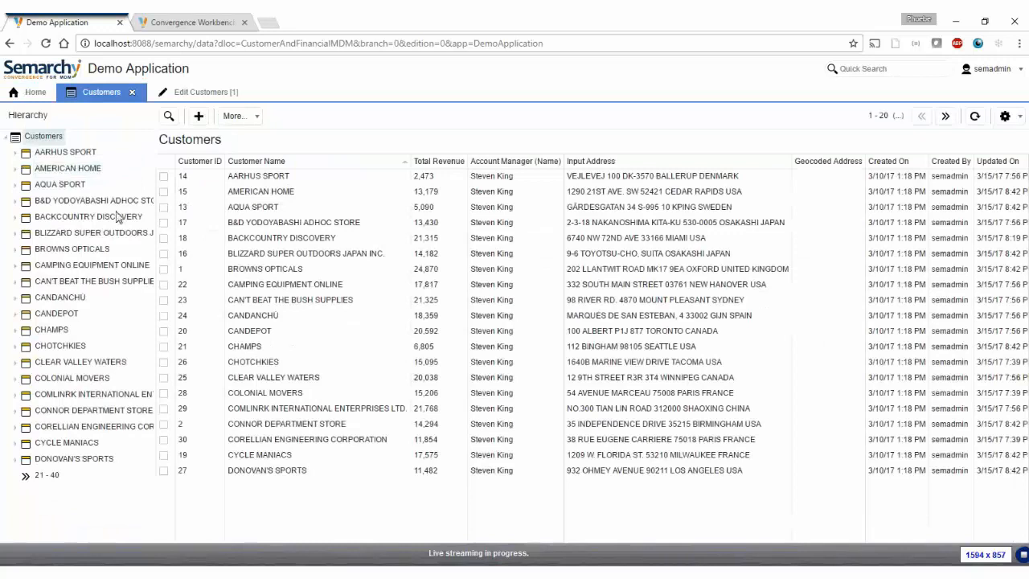
left_click(80, 249)
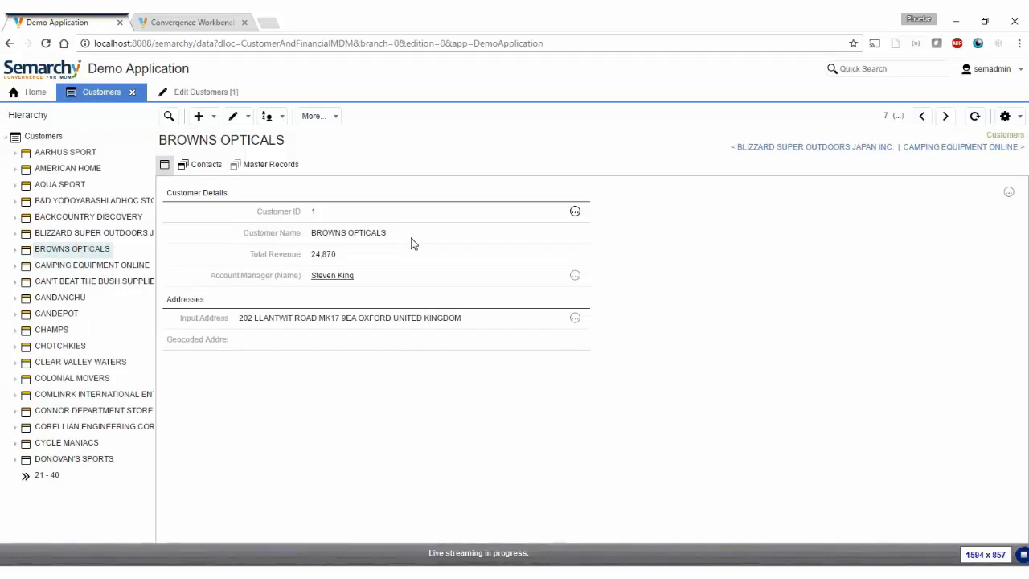
Switch to the Denodo Virtual DataPort Administration Tool and create a new join view from gd_customer in the MDM - Semarchy folder
key("alt+Tab")
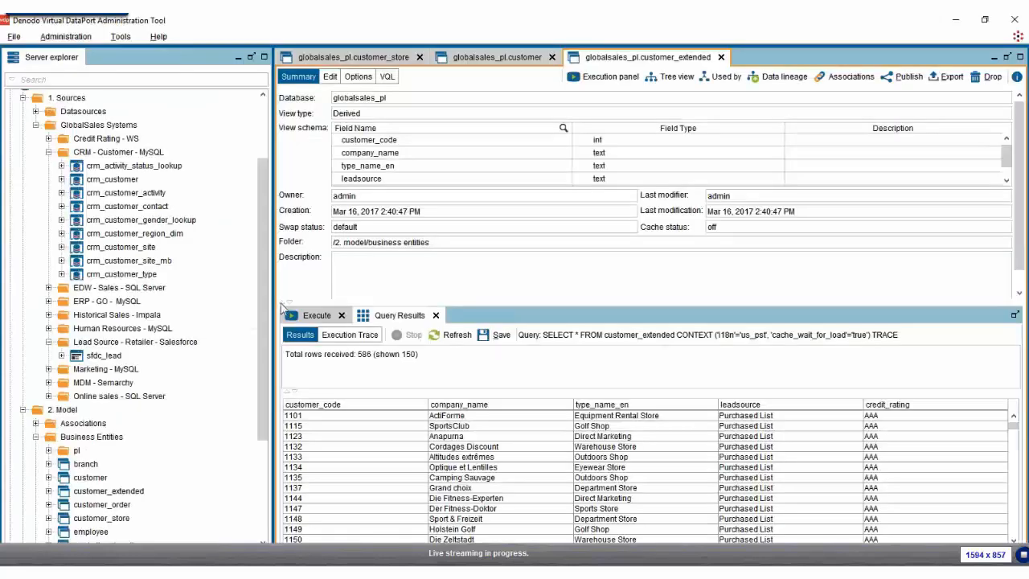
left_click(49, 384)
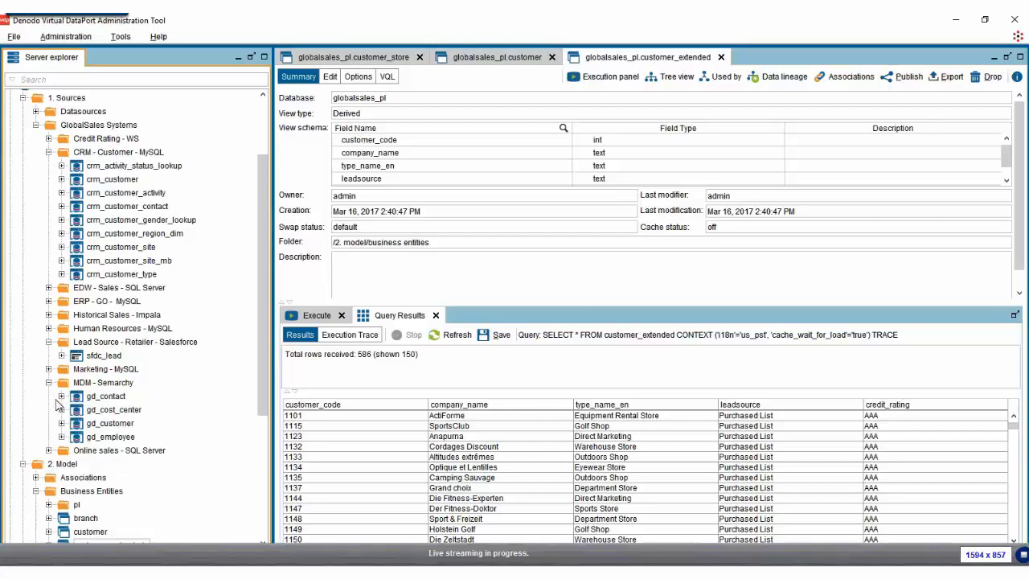
left_click(112, 424)
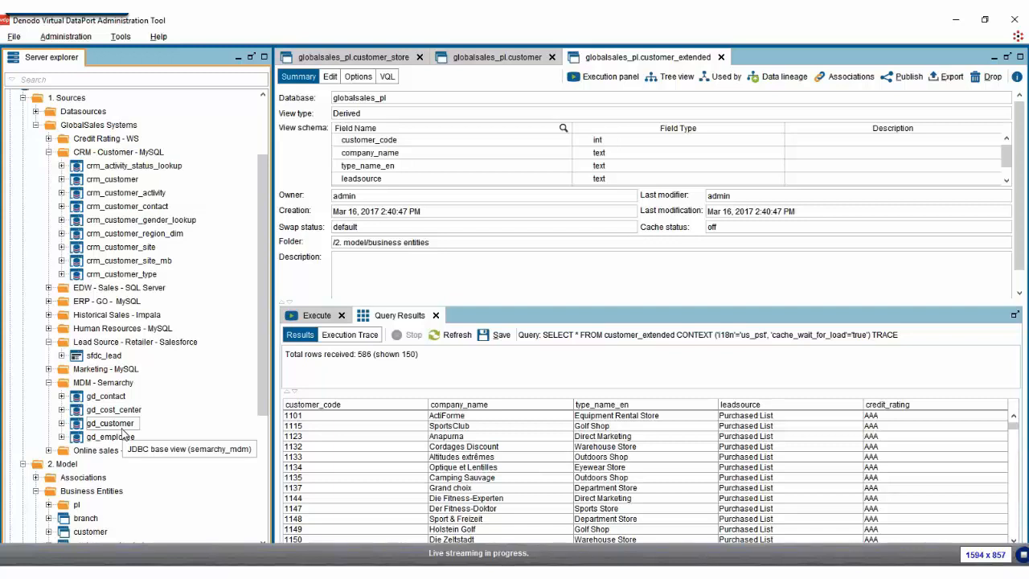
right_click(123, 434)
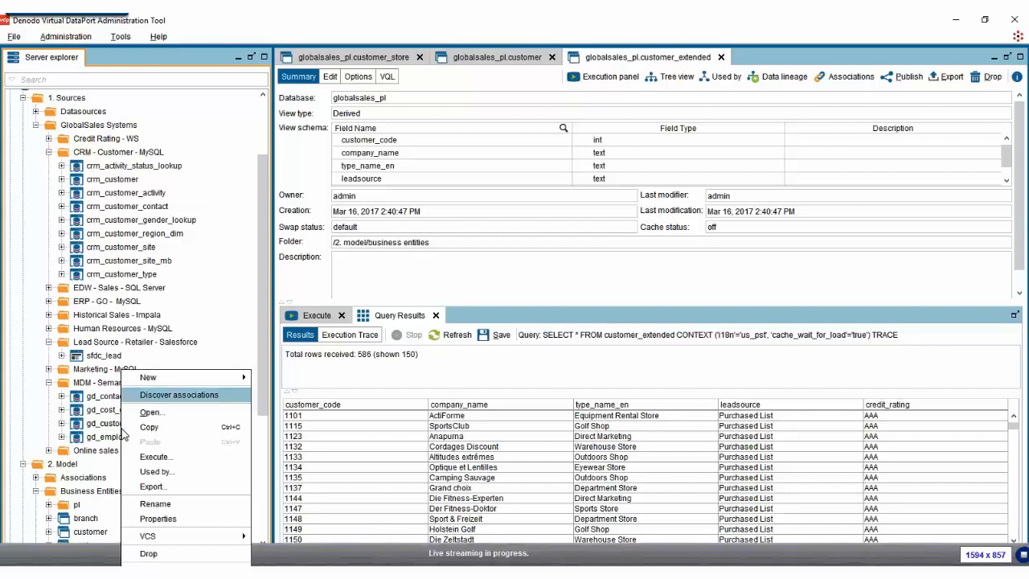
mouse_move(225, 378)
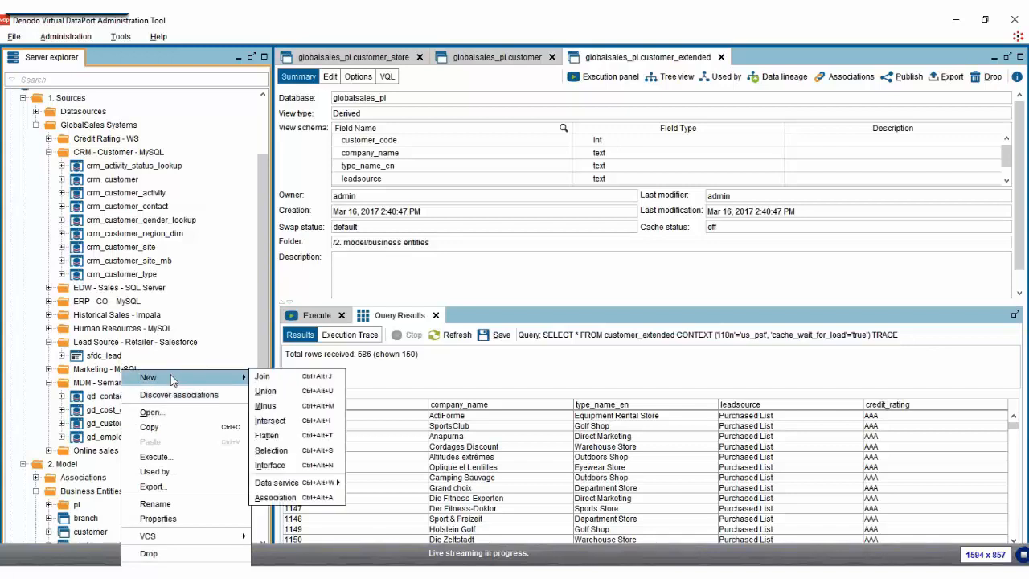
left_click(304, 380)
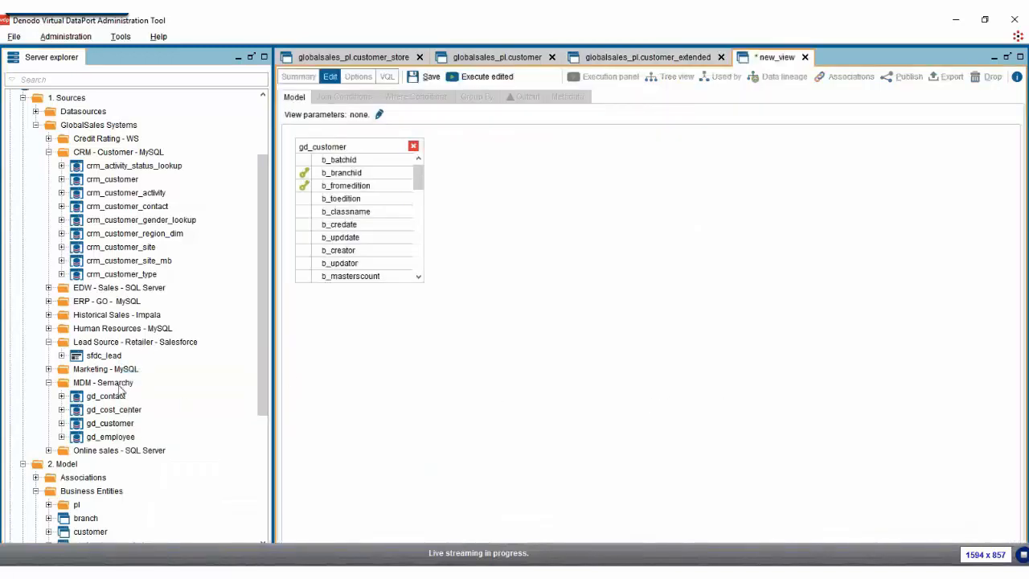
Add the sfdc_lead view and the credit_rating_ws view from the Credit Rating - WS folder to the join model
left_click_drag(108, 356, 524, 166)
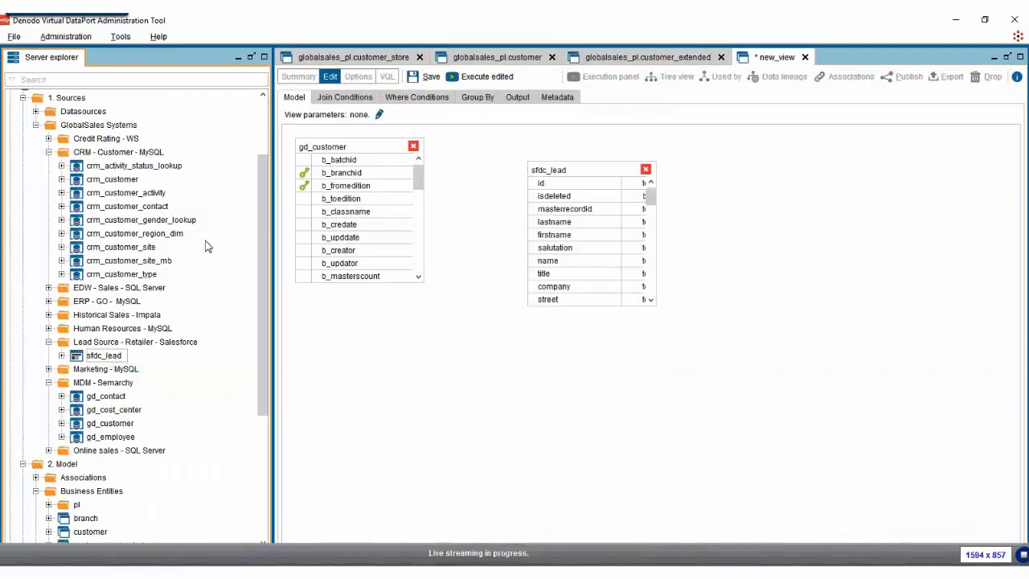
scroll(133, 338, "up", 1)
left_click(48, 185)
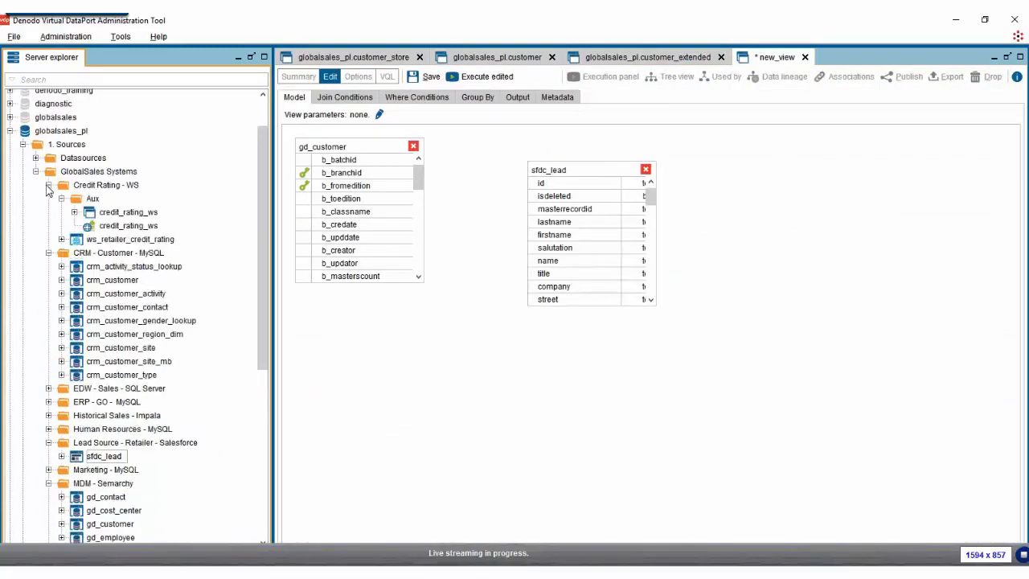
left_click_drag(121, 212, 461, 332)
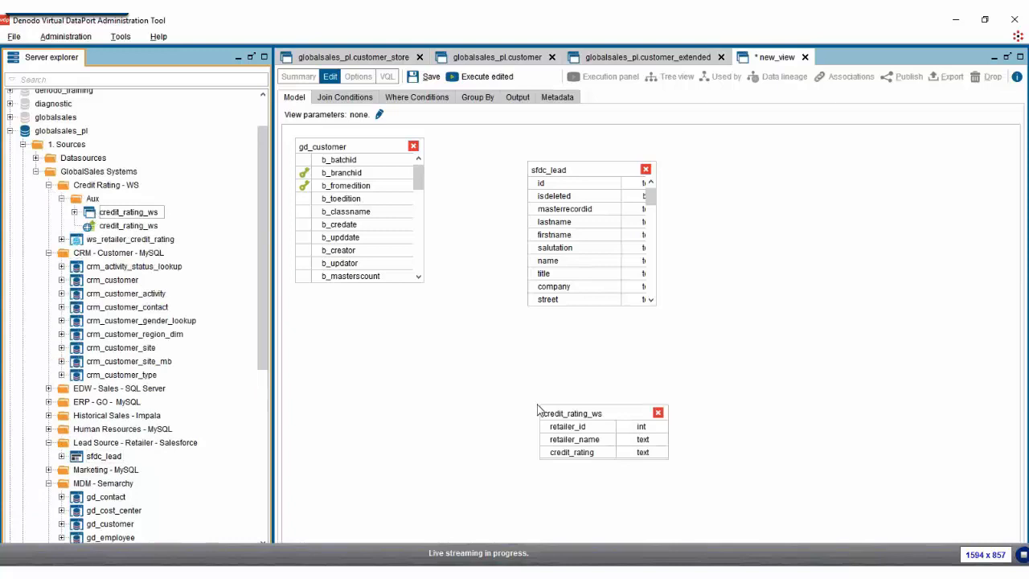
Join customer_name of gd_customer to company of sfdc_lead with the ~ similarity operator and a 0.8 threshold
scroll(362, 225, "down", 5)
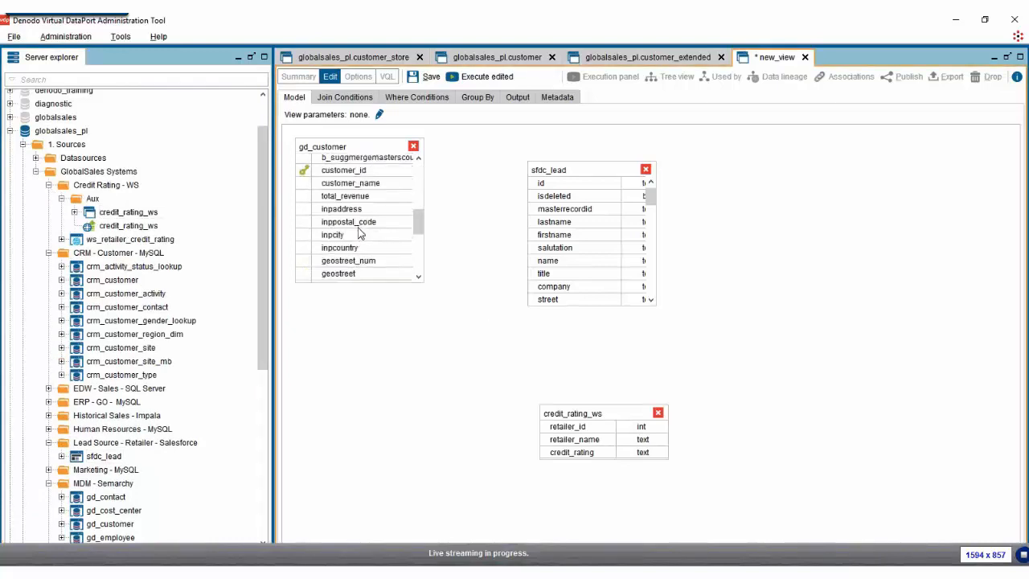
scroll(372, 197, "down", 2)
scroll(367, 250, "up", 3)
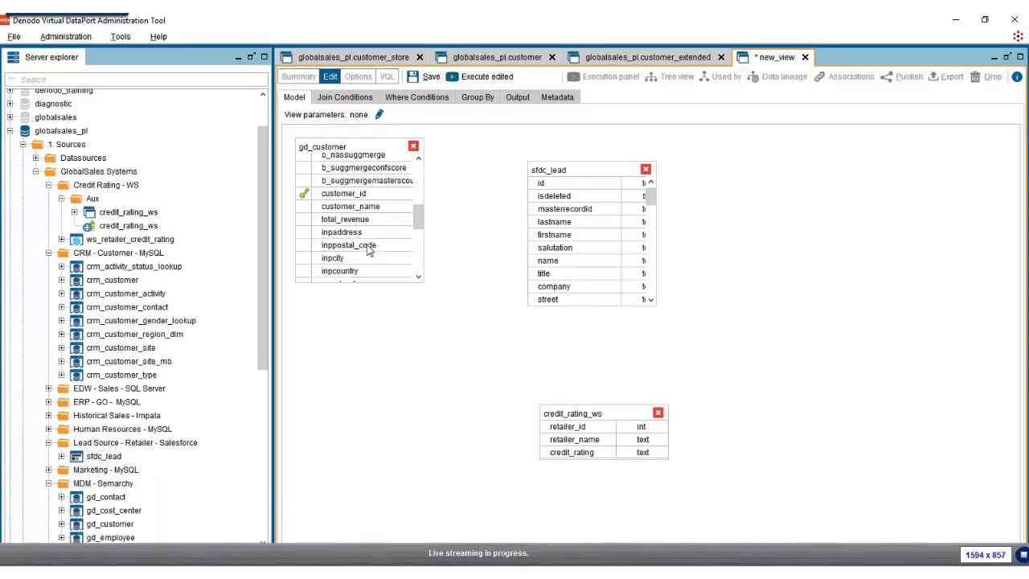
scroll(370, 245, "down", 2)
scroll(370, 244, "up", 1)
left_click_drag(380, 185, 564, 293)
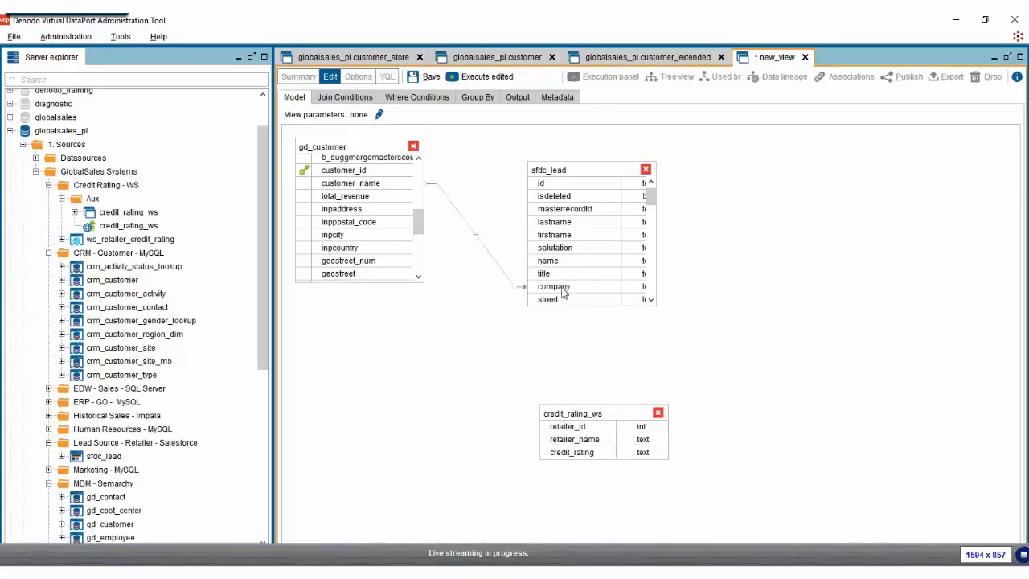
left_click(637, 278)
scroll(619, 291, "down", 2)
scroll(578, 330, "down", 1)
left_click(569, 340)
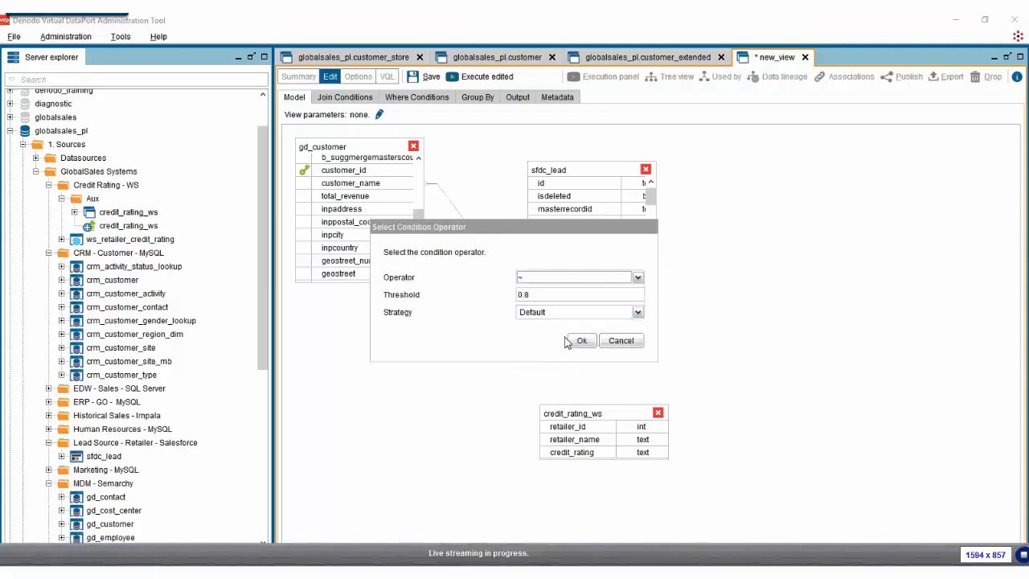
left_click(579, 340)
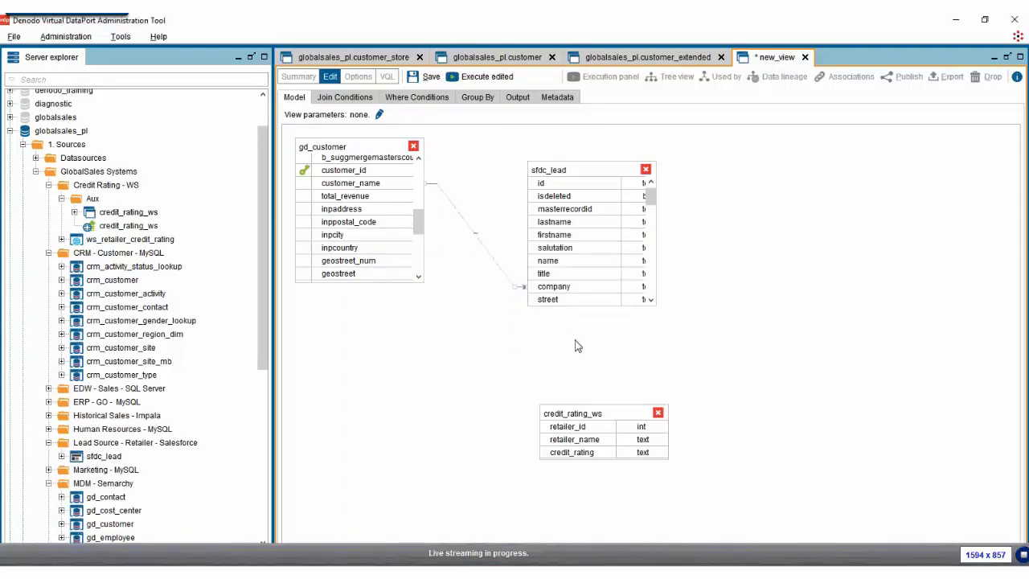
Join customer_name of gd_customer to retailer_name of credit_rating_ws
left_click_drag(413, 184, 537, 439)
left_click_drag(501, 362, 538, 441)
Execute the gd_customer base view and examine how the values in the widened customer_name column are written
scroll(112, 408, "down", 2)
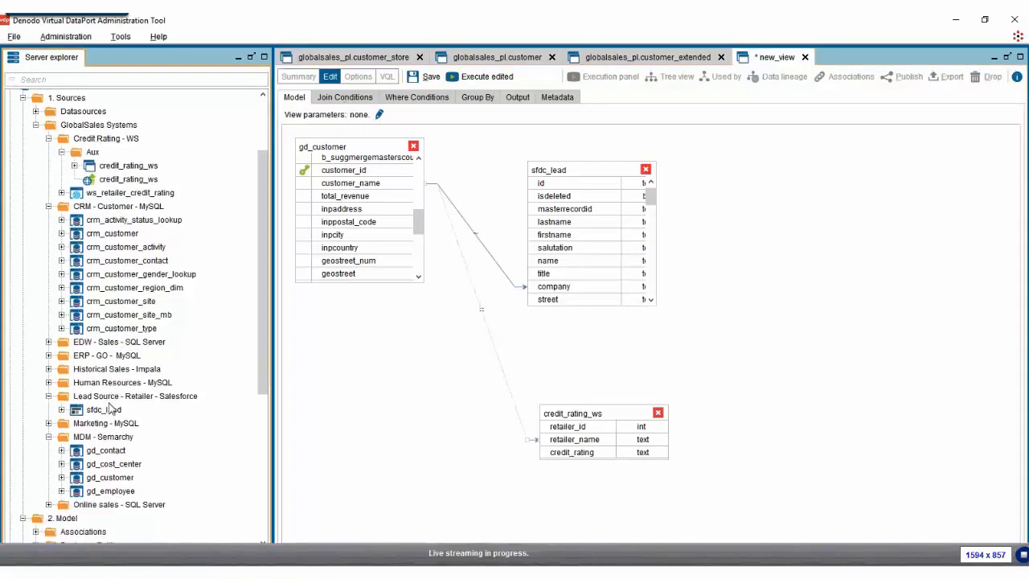
double_click(117, 480)
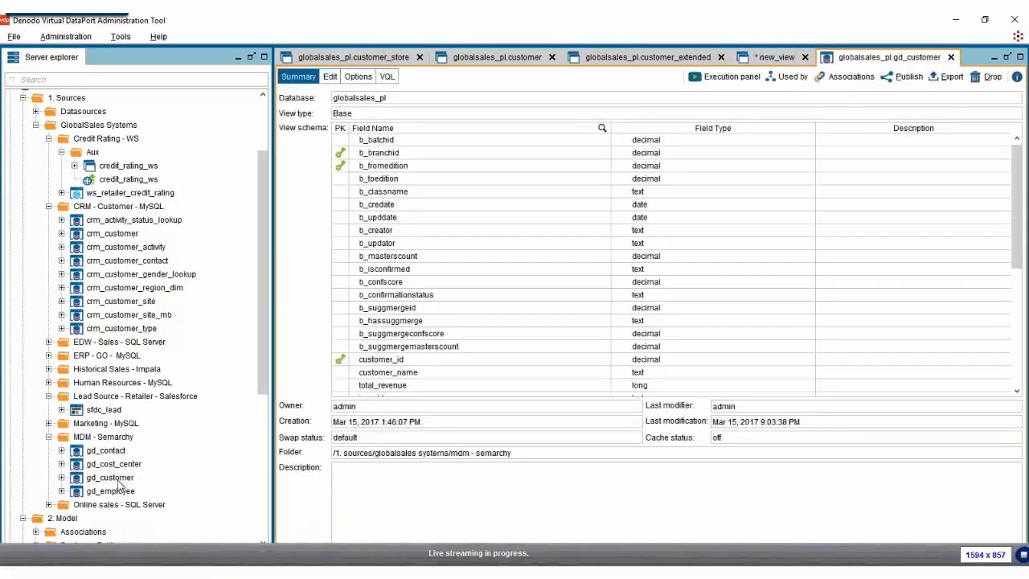
left_click(713, 77)
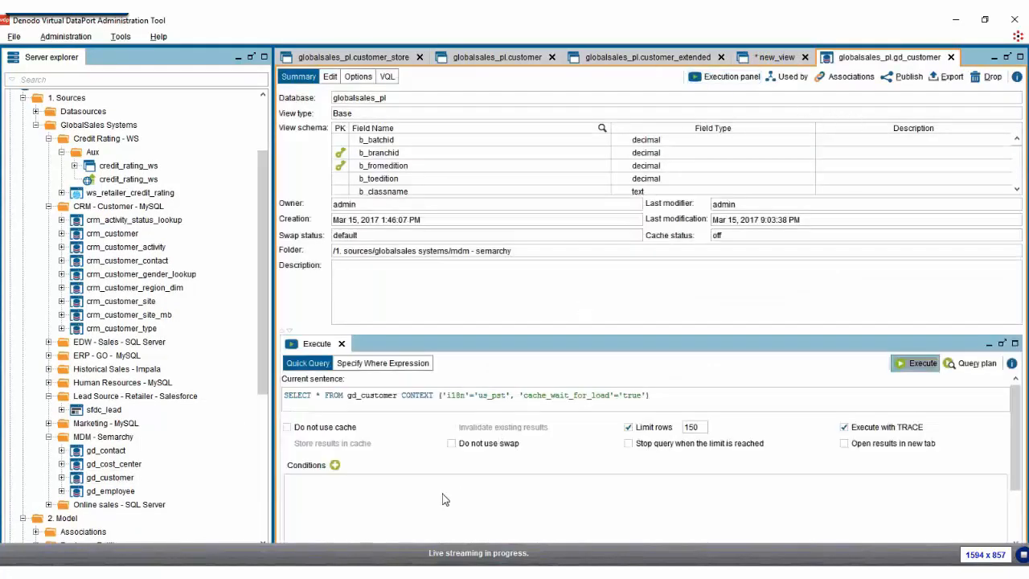
left_click(911, 363)
left_click_drag(349, 540, 579, 549)
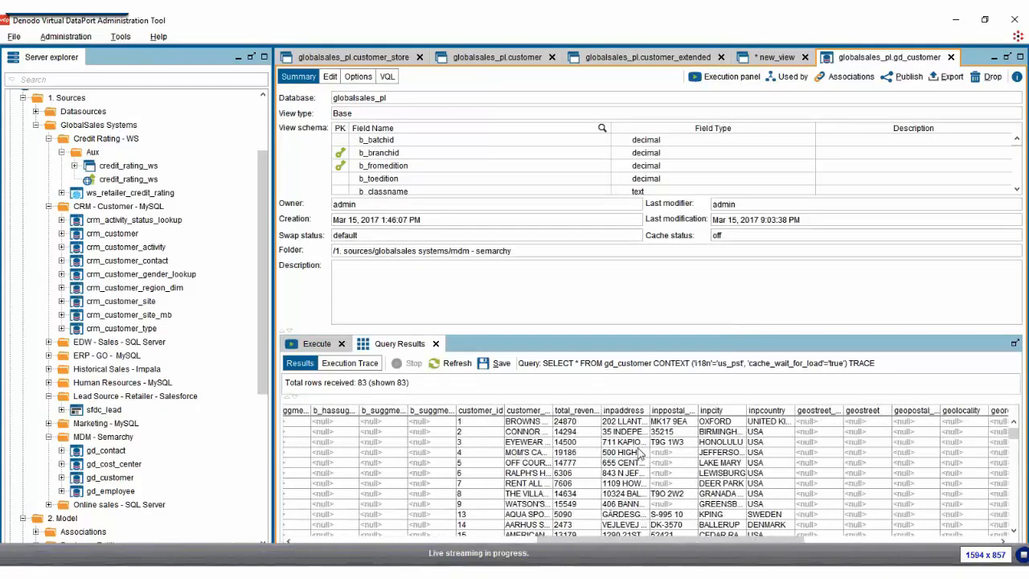
double_click(552, 413)
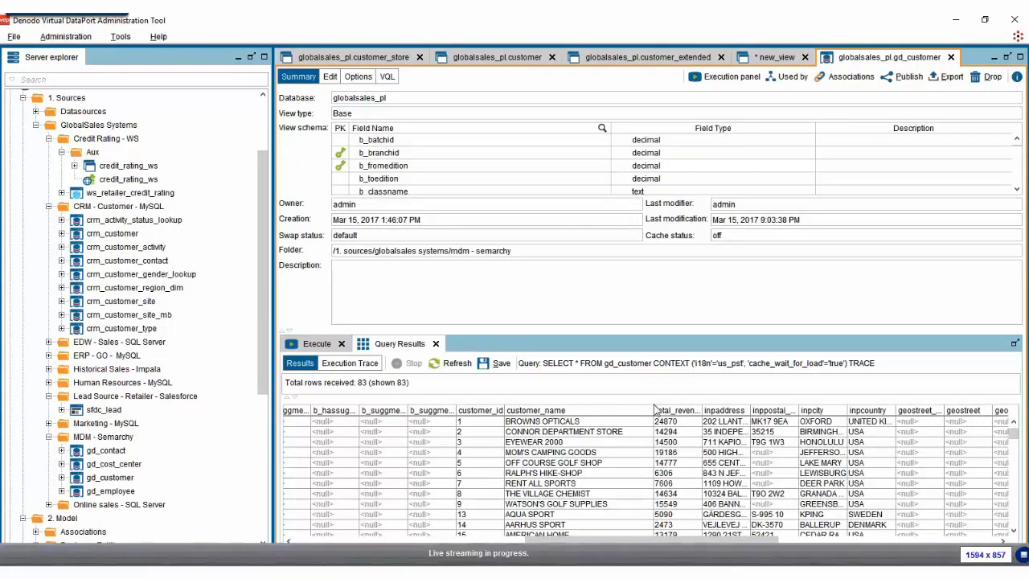
Change the credit rating join condition in the new view to compare customer_name with UPPER(credit_rating_ws.retailer_name)
left_click(777, 57)
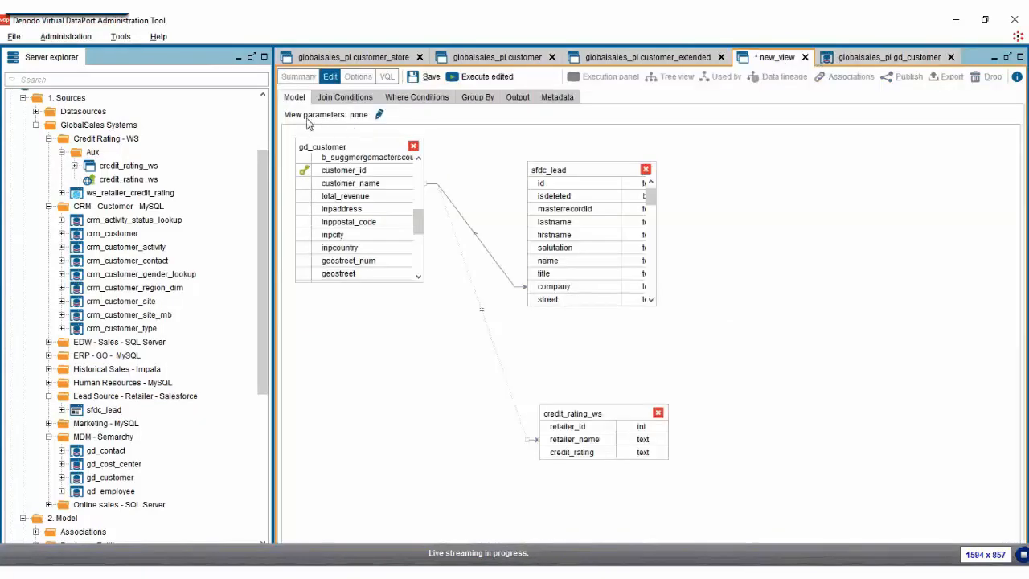
left_click(329, 100)
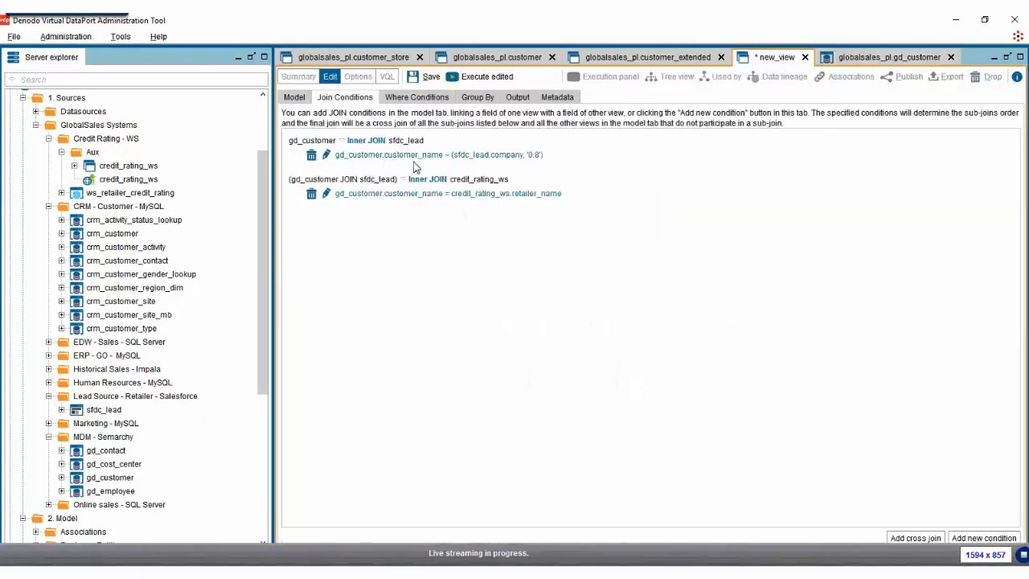
double_click(417, 195)
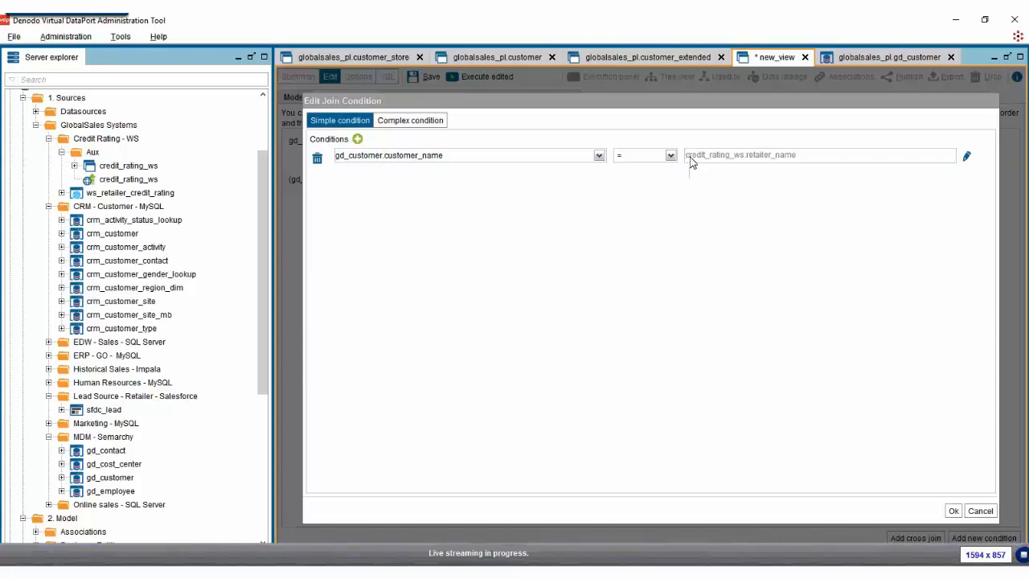
type("UPPE")
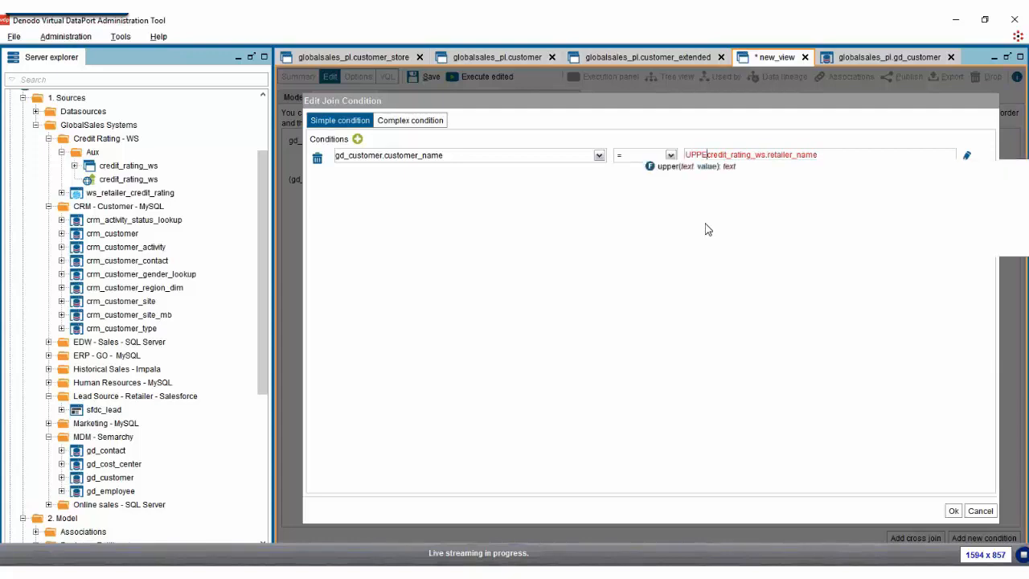
type("R(")
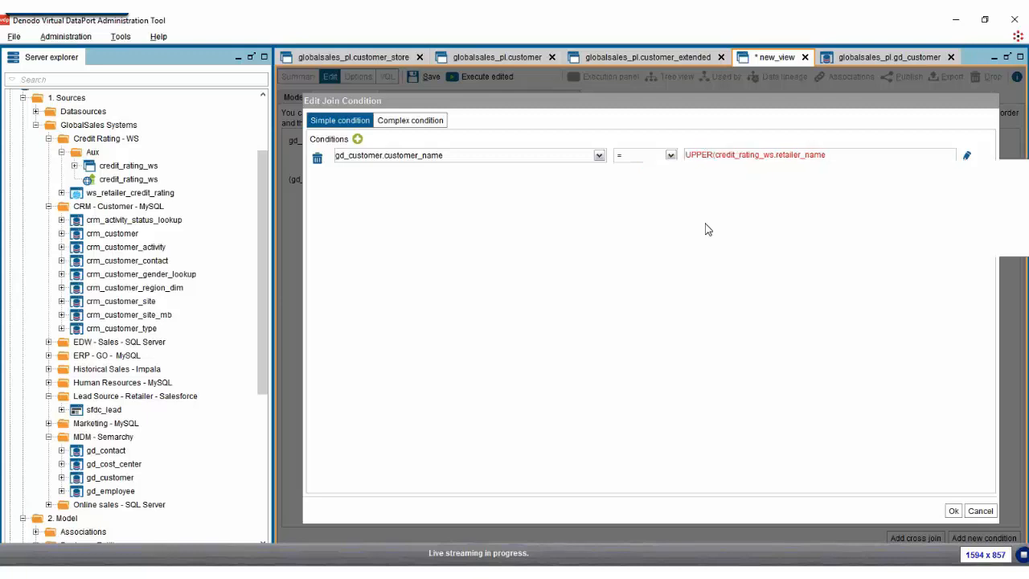
type(")")
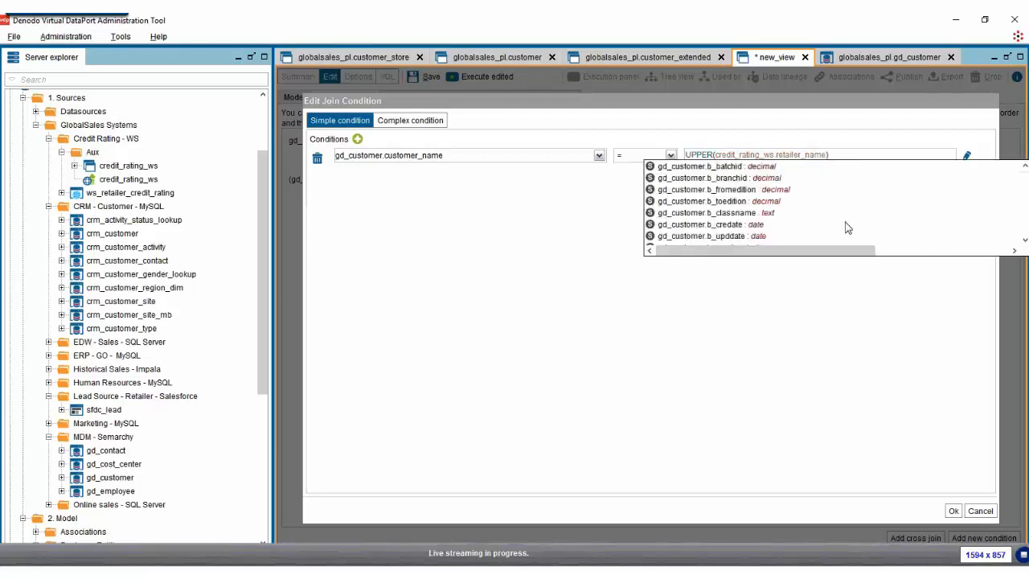
left_click(955, 511)
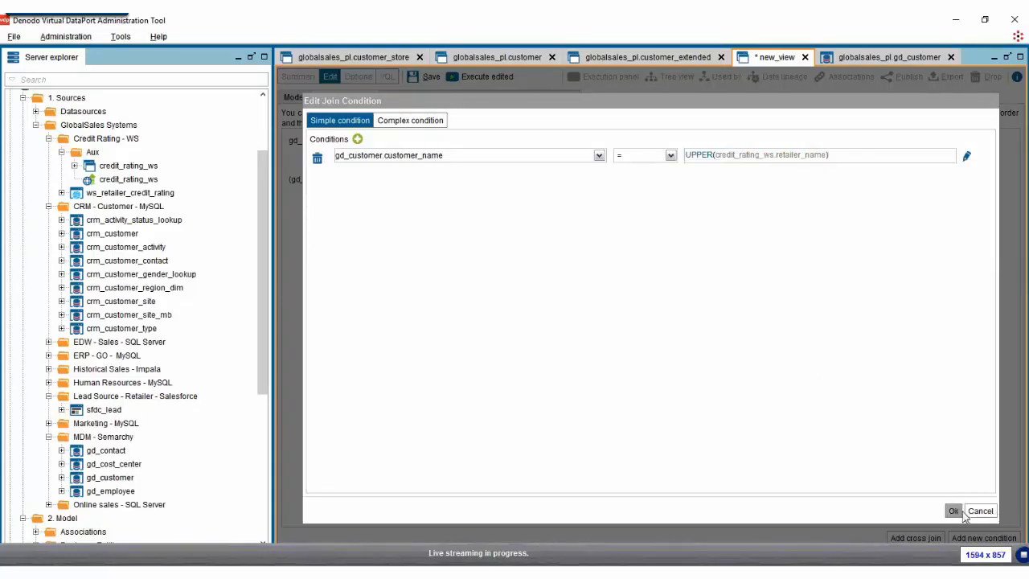
left_click(953, 511)
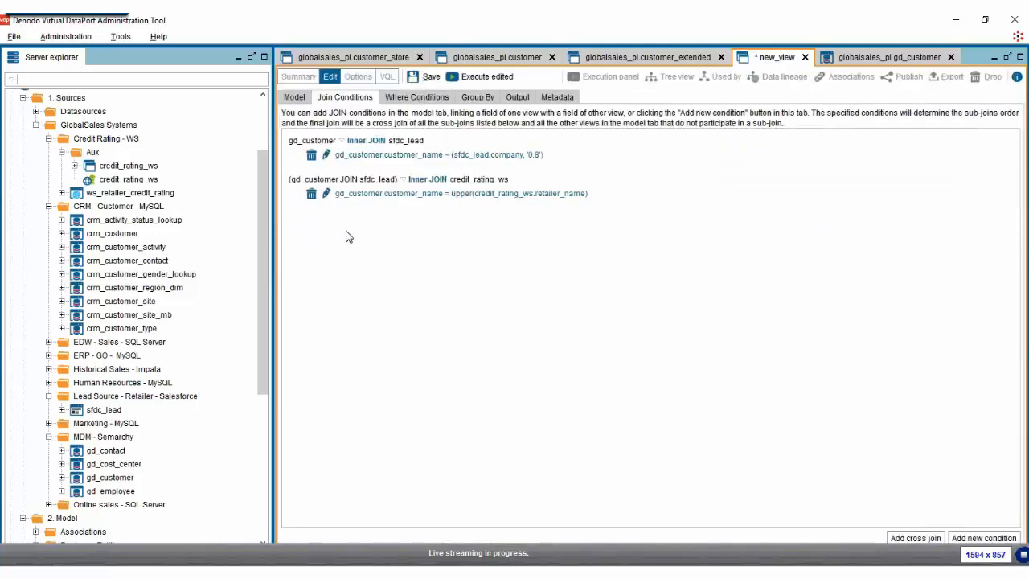
Remove all output fields of the new view except customer_id, customer_name, total_revenue, leadsource and credit_rating
left_click(521, 99)
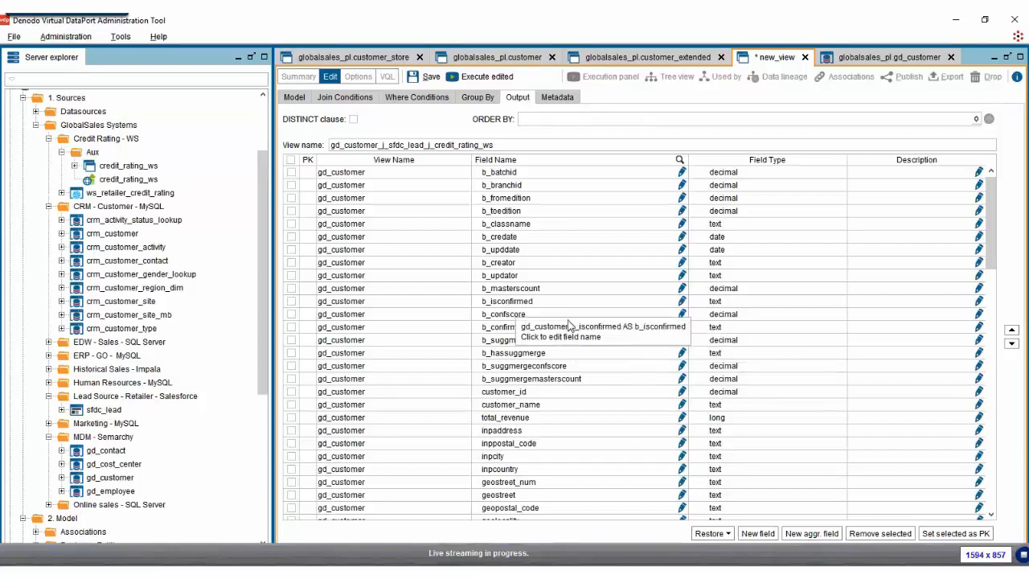
left_click(291, 160)
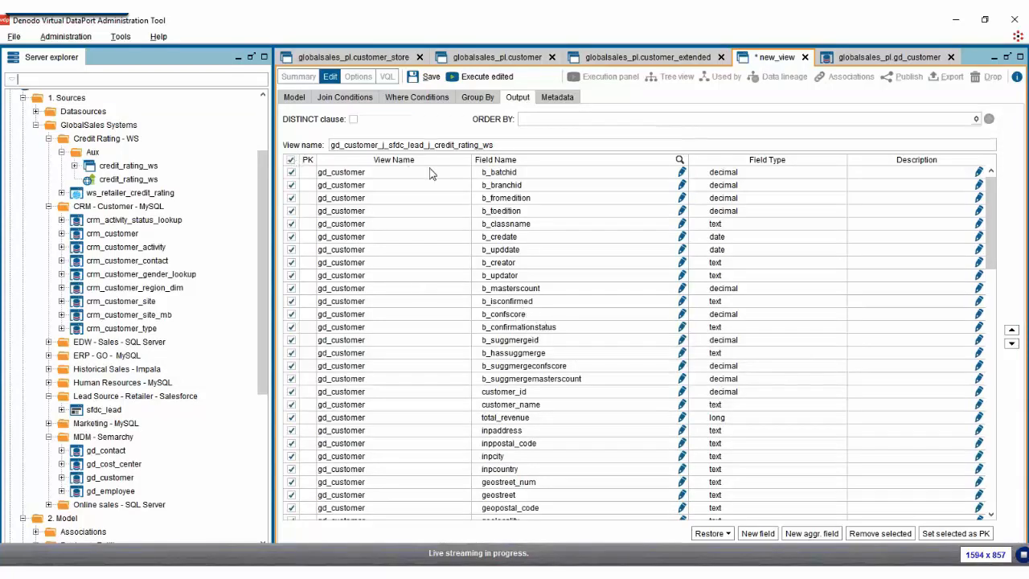
scroll(364, 397, "down", 1)
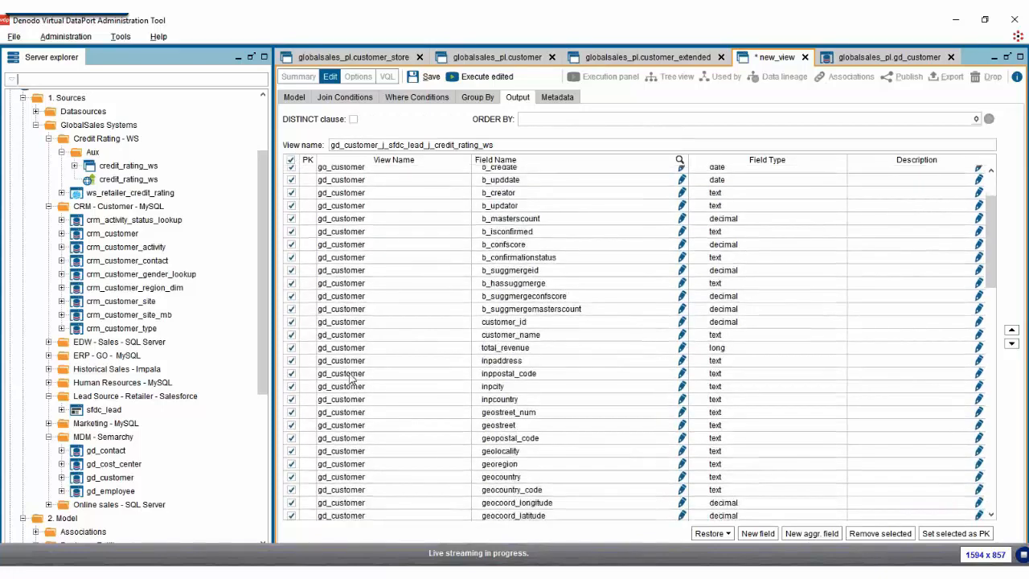
scroll(404, 335, "down", 4)
scroll(404, 335, "down", 1)
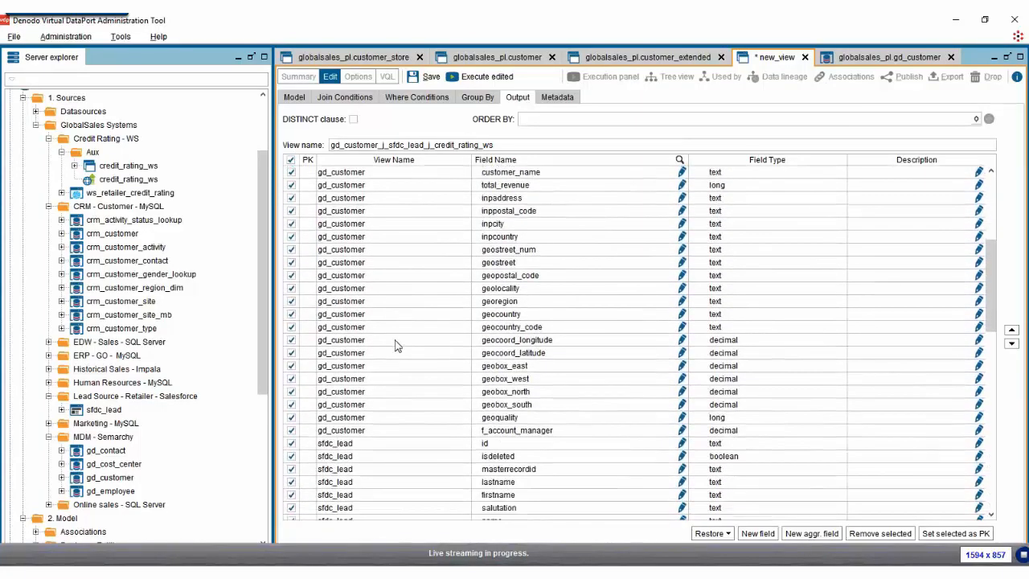
scroll(337, 434, "up", 3)
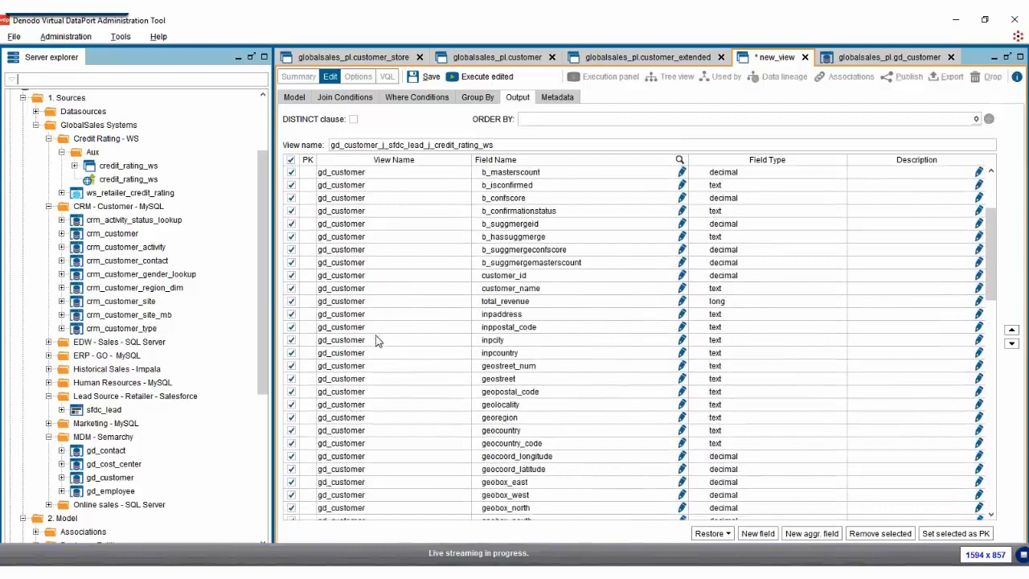
left_click(291, 275)
left_click(291, 288)
left_click(291, 301)
scroll(301, 321, "down", 1)
scroll(306, 341, "down", 5)
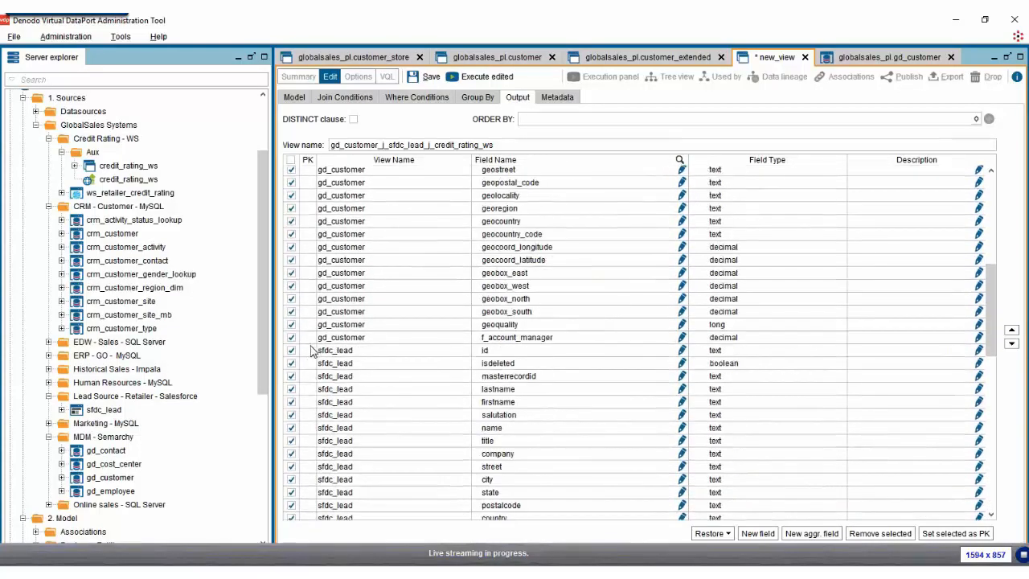
scroll(312, 352, "down", 3)
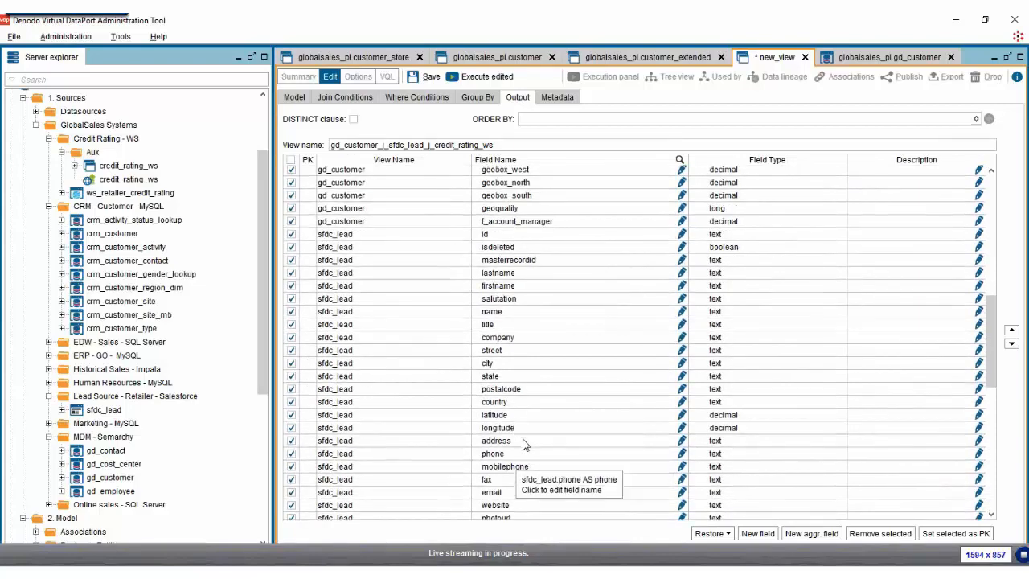
scroll(517, 444, "down", 1)
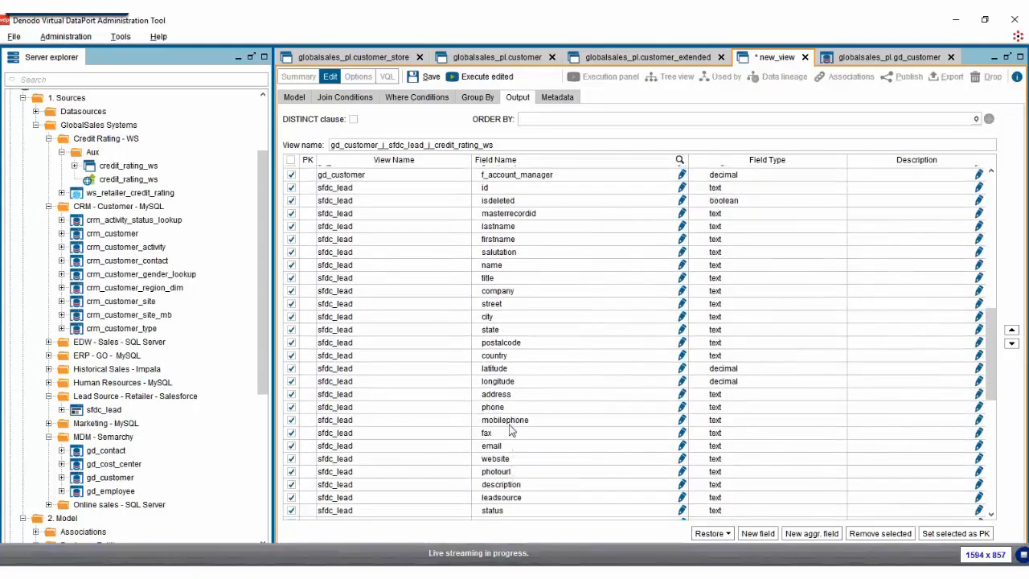
scroll(511, 331, "down", 1)
left_click(291, 451)
scroll(378, 443, "down", 9)
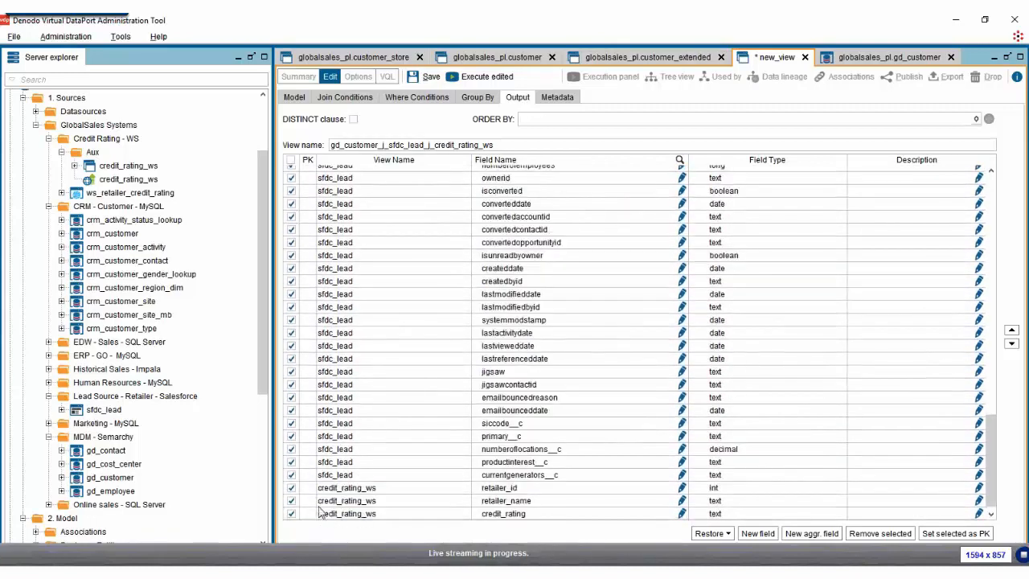
left_click(291, 513)
left_click(862, 537)
Rename the view as gd_customer_extended and save it
left_click_drag(507, 148, 330, 147)
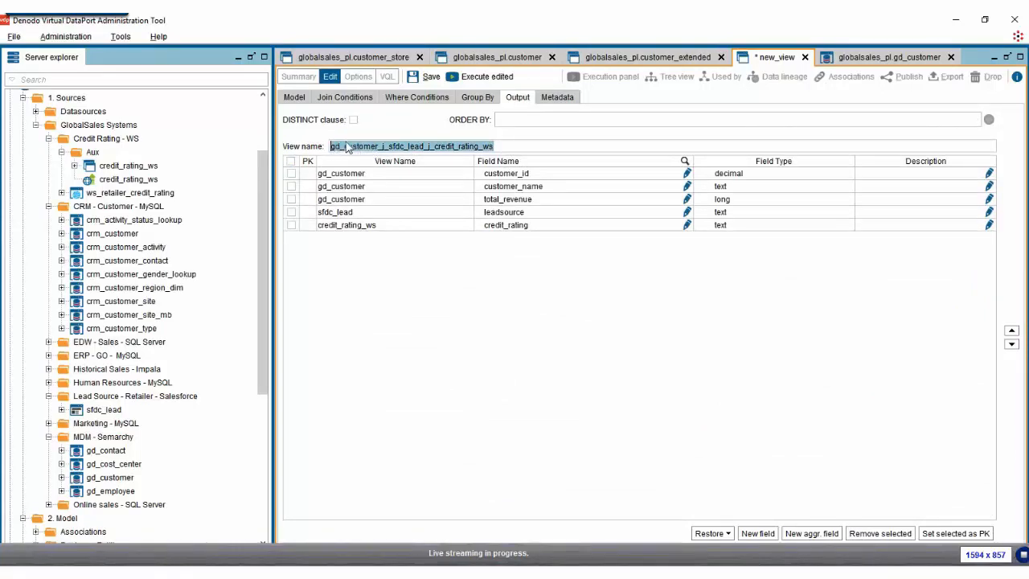
type("gd_")
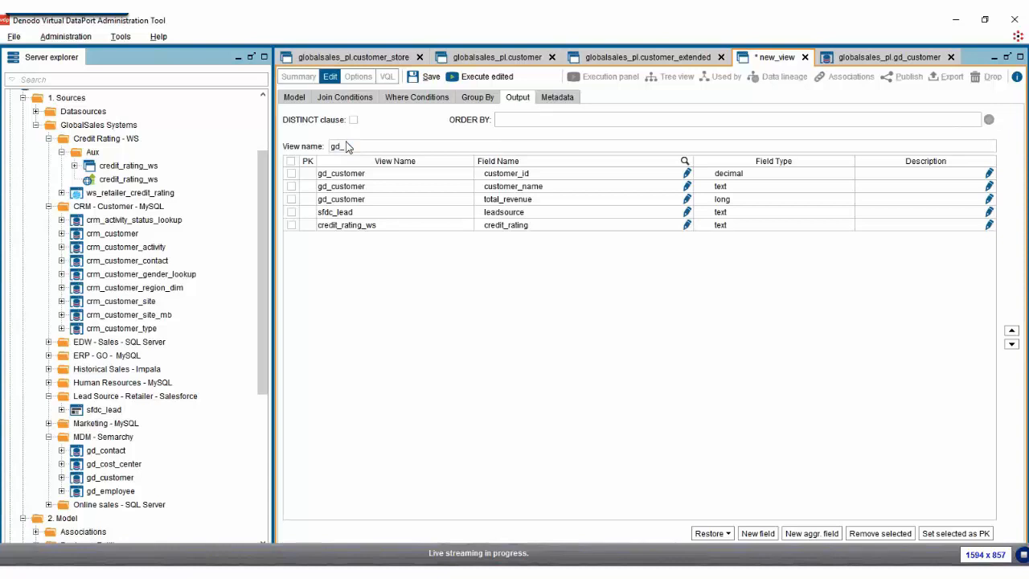
type("customer_extended")
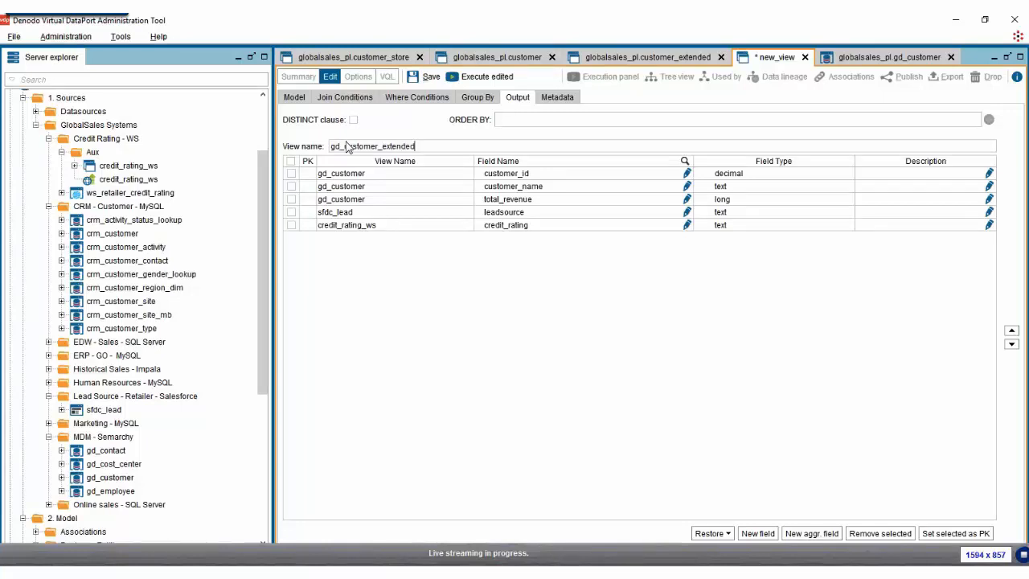
left_click(411, 76)
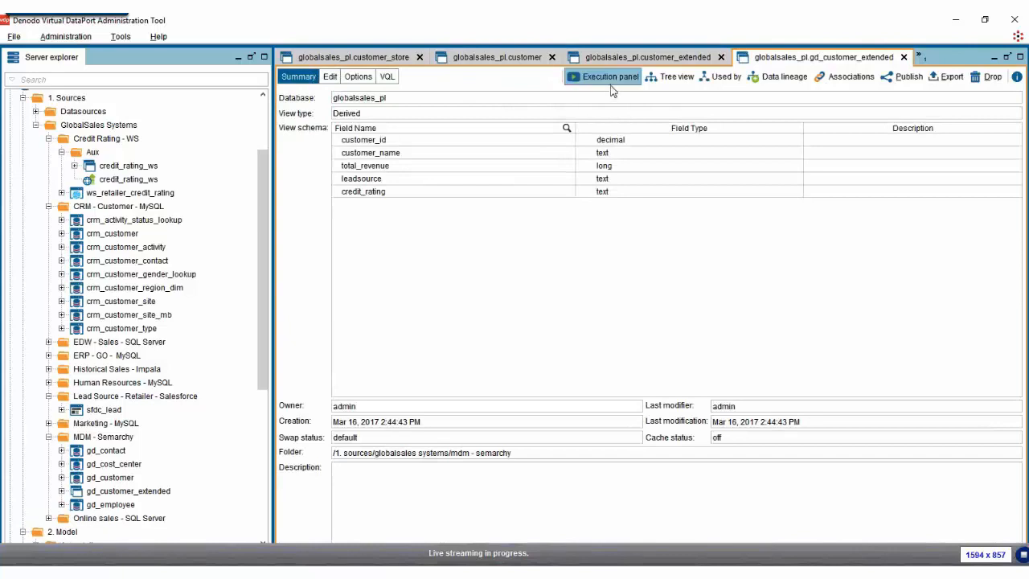
Add an empty query condition for gd_customer_extended and look up the leadsource values in the customer_extended query results
left_click(610, 84)
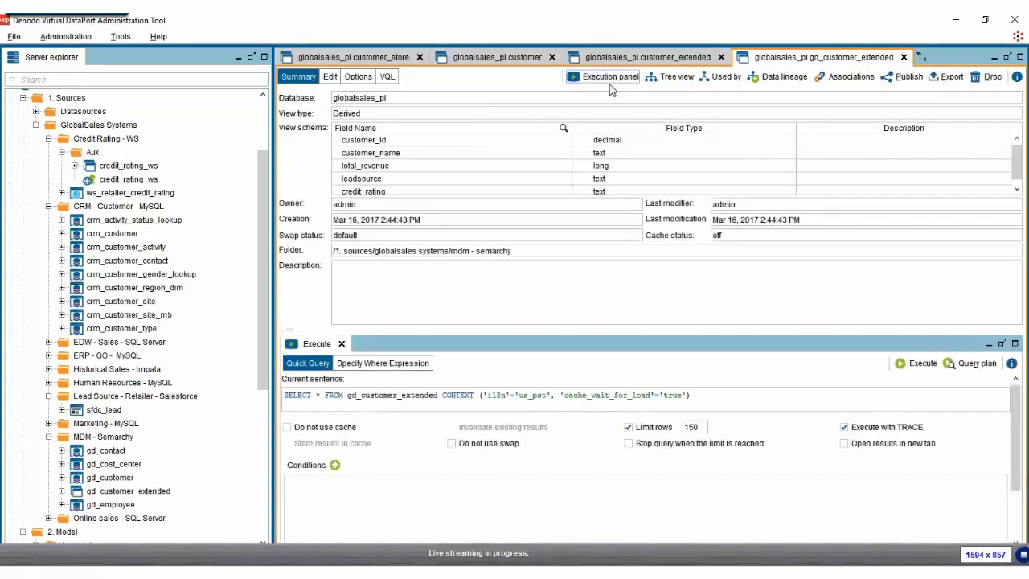
left_click(335, 465)
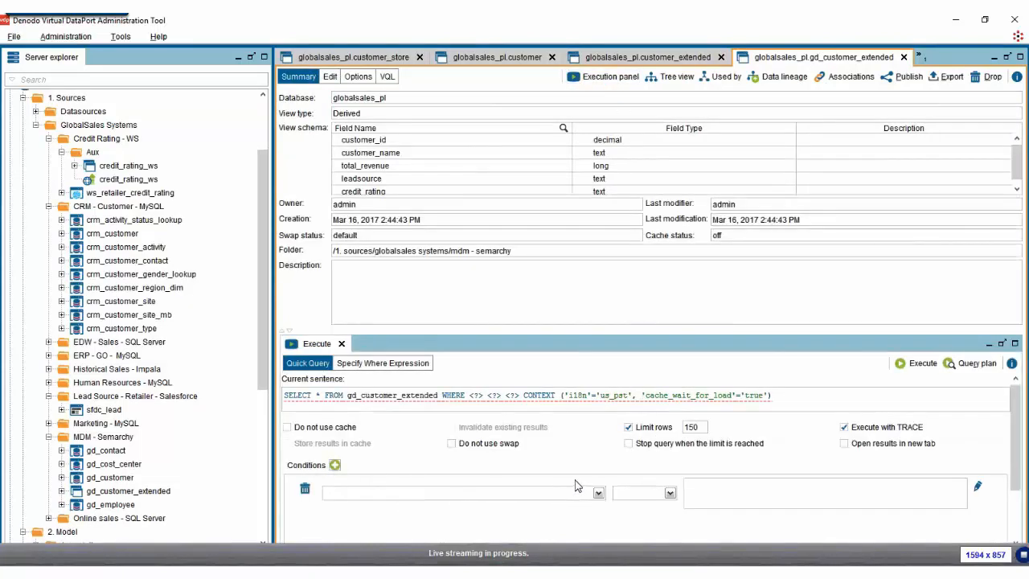
left_click(653, 58)
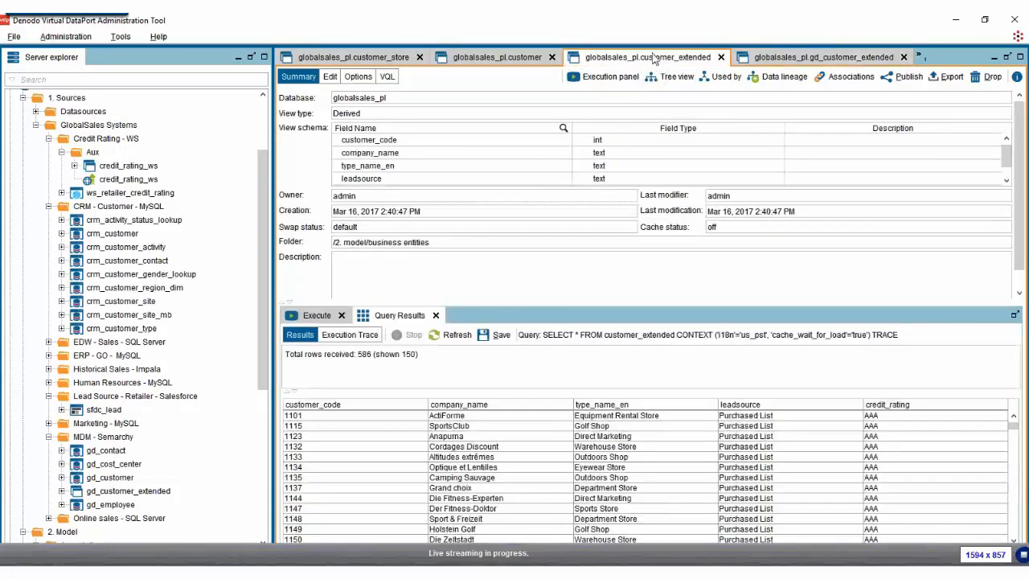
scroll(728, 294, "down", 8)
scroll(768, 453, "up", 1)
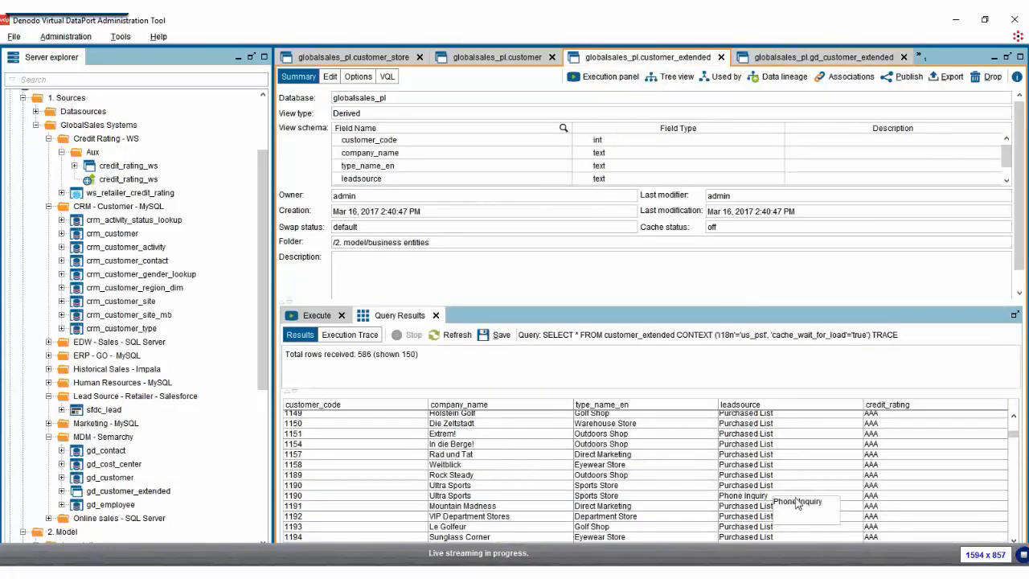
Query gd_customer_extended with the condition leadsource = 'Phone Inquiry'
left_click(752, 57)
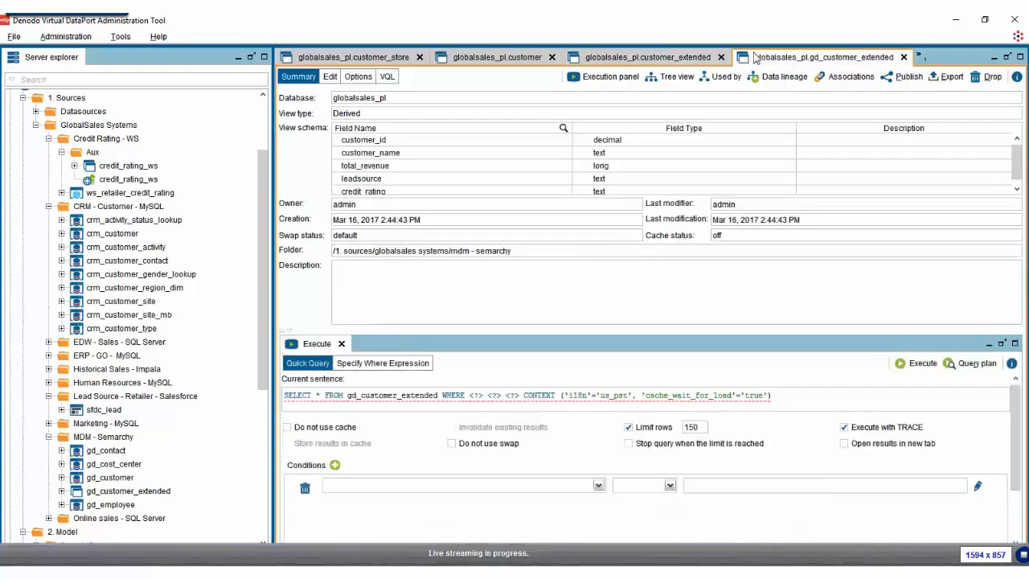
left_click(593, 486)
left_click(598, 487)
left_click(598, 485)
left_click(378, 529)
left_click(643, 486)
left_click(631, 499)
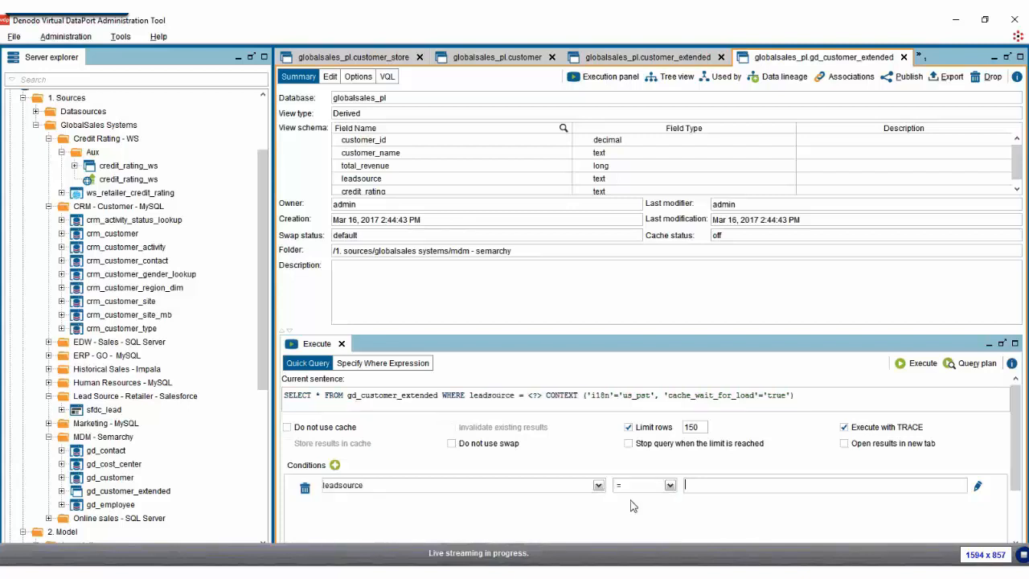
type("'Phone Inquiry'")
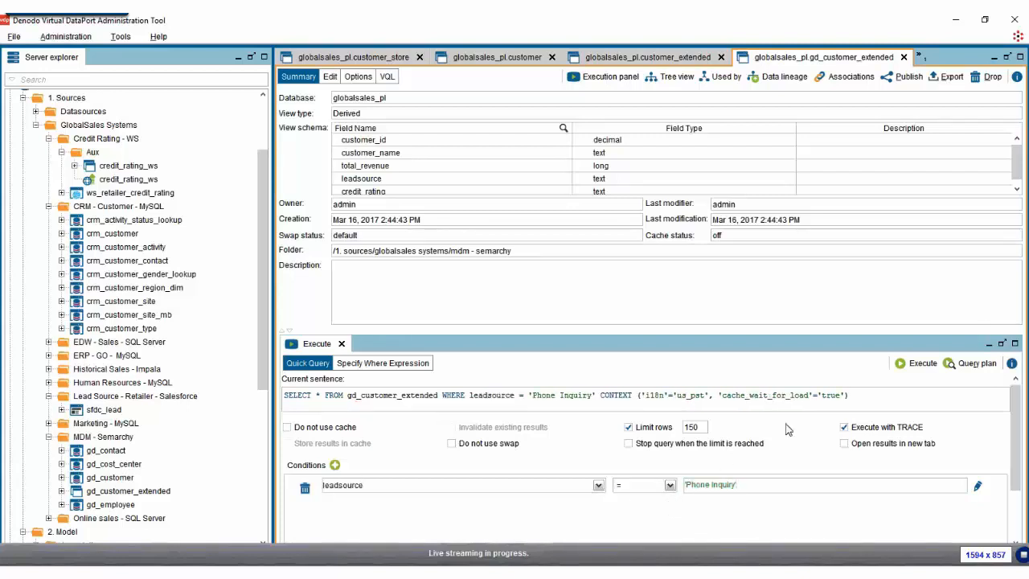
left_click(917, 363)
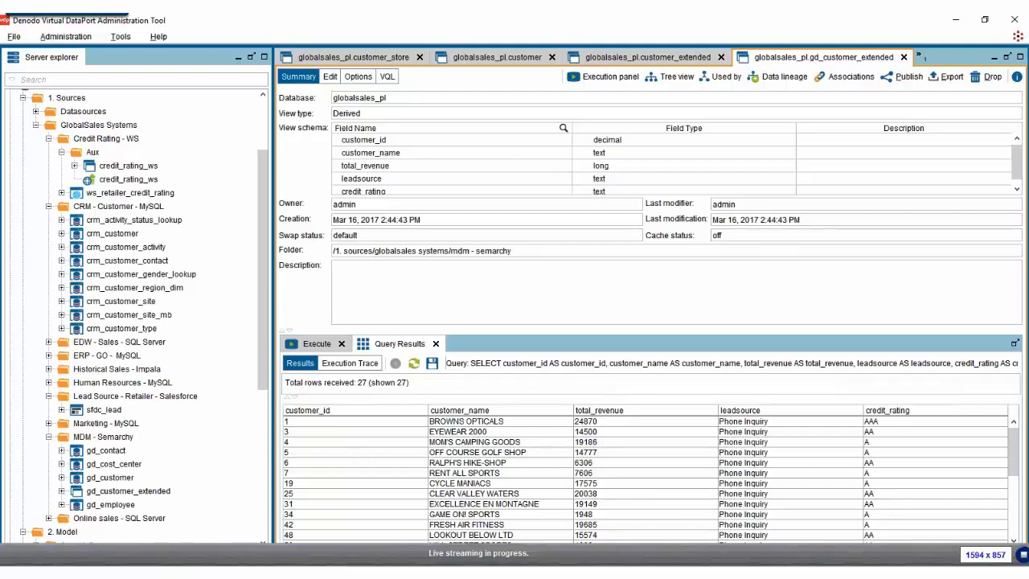
Switch to Tableau and examine the ODBC connection settings of the localhost data source without changing them
left_click(630, 549)
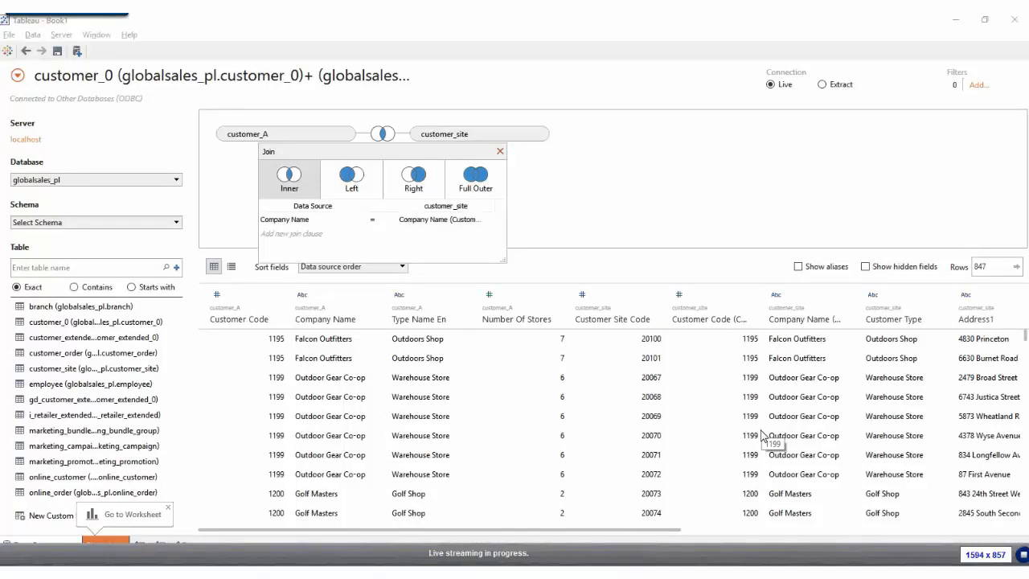
left_click(25, 139)
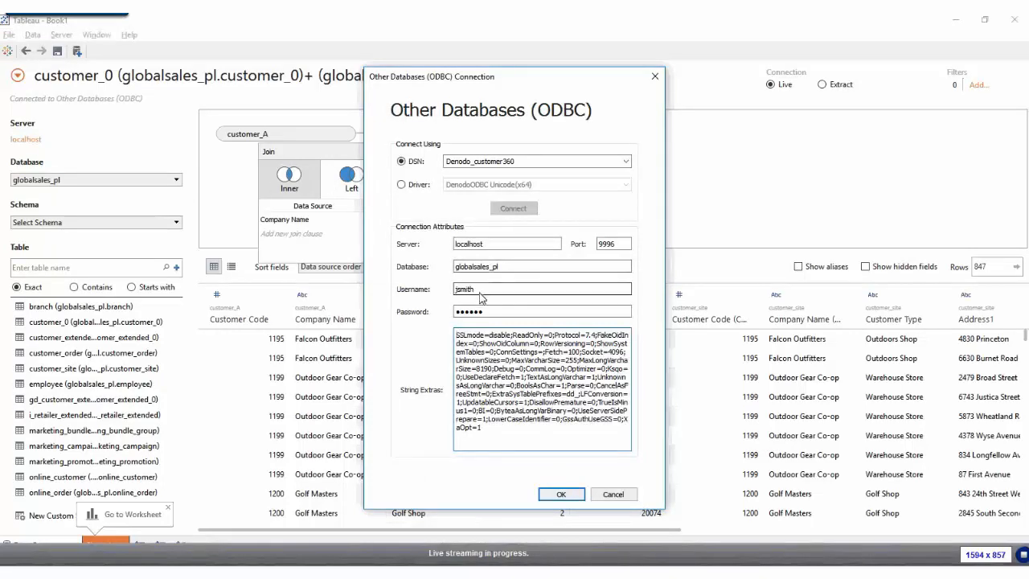
left_click(614, 495)
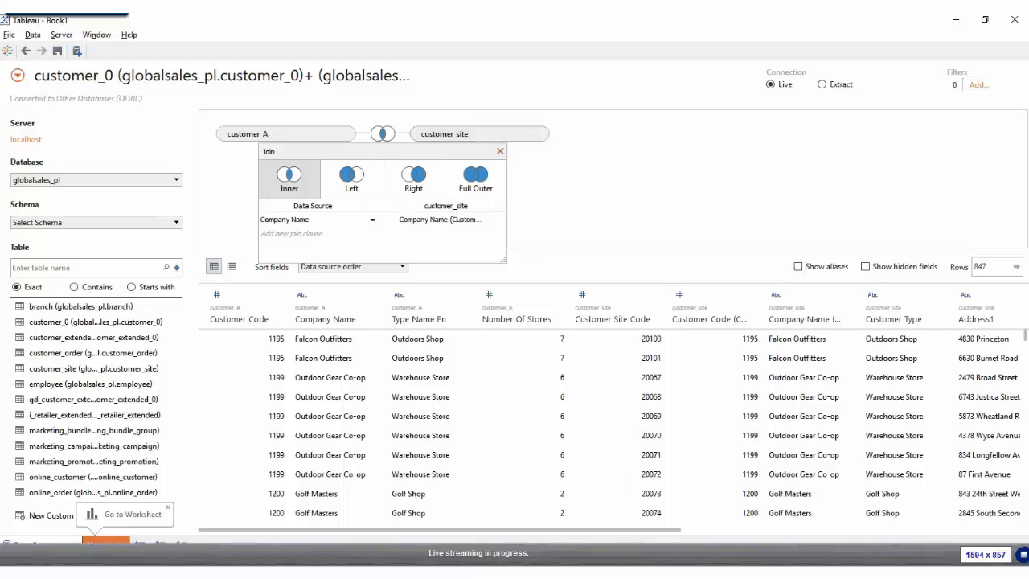
Switch back to Denodo and create a new REST web service from the customer view in Business Entities
key("alt+Tab")
scroll(133, 436, "down", 3)
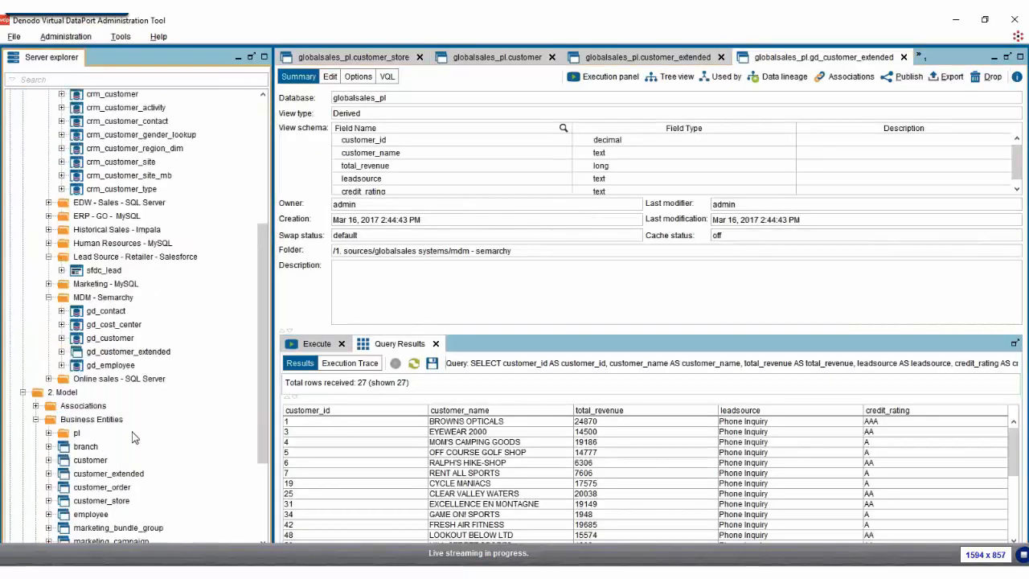
scroll(134, 437, "down", 2)
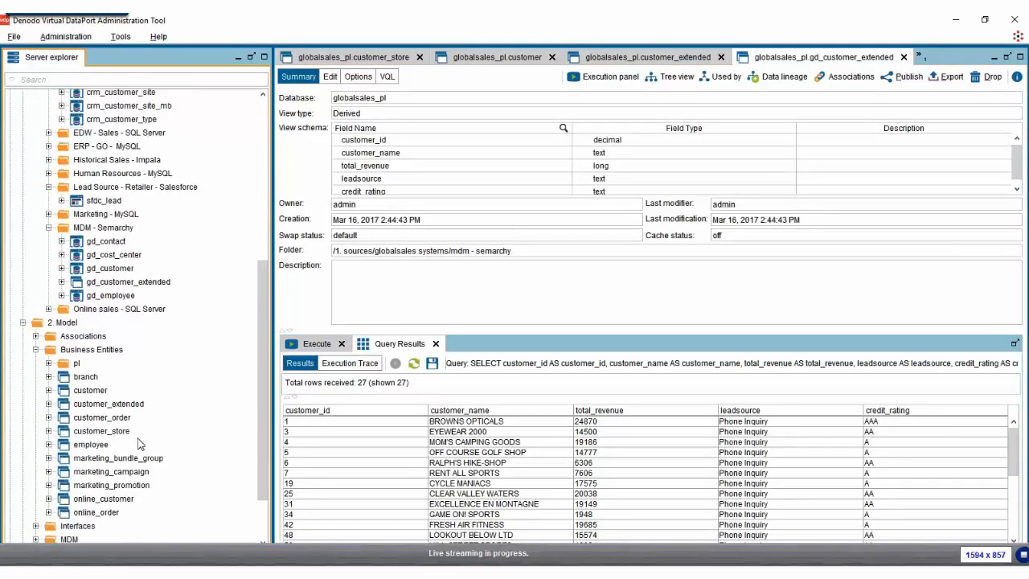
left_click(91, 392)
right_click(90, 397)
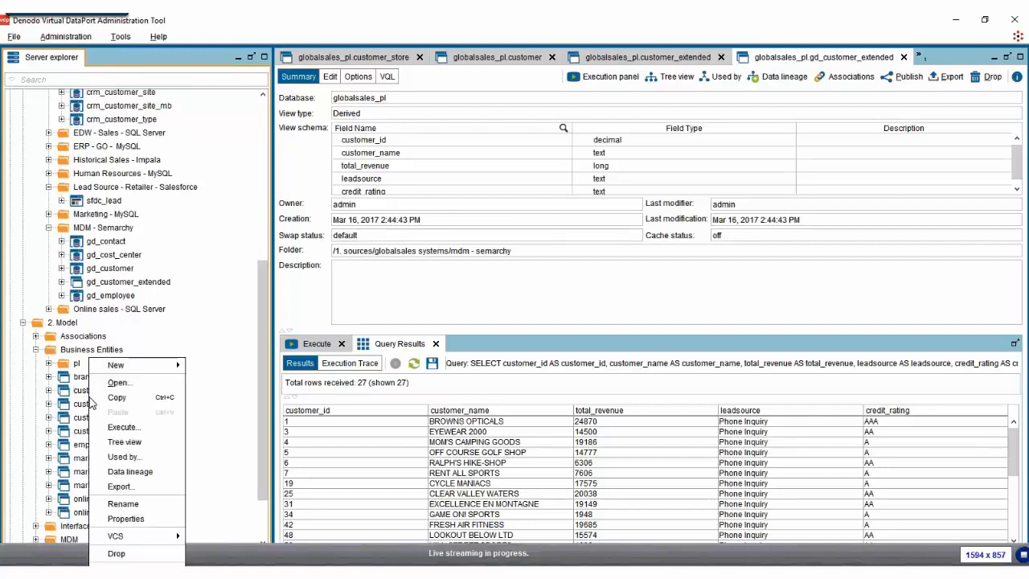
mouse_move(125, 368)
mouse_move(259, 472)
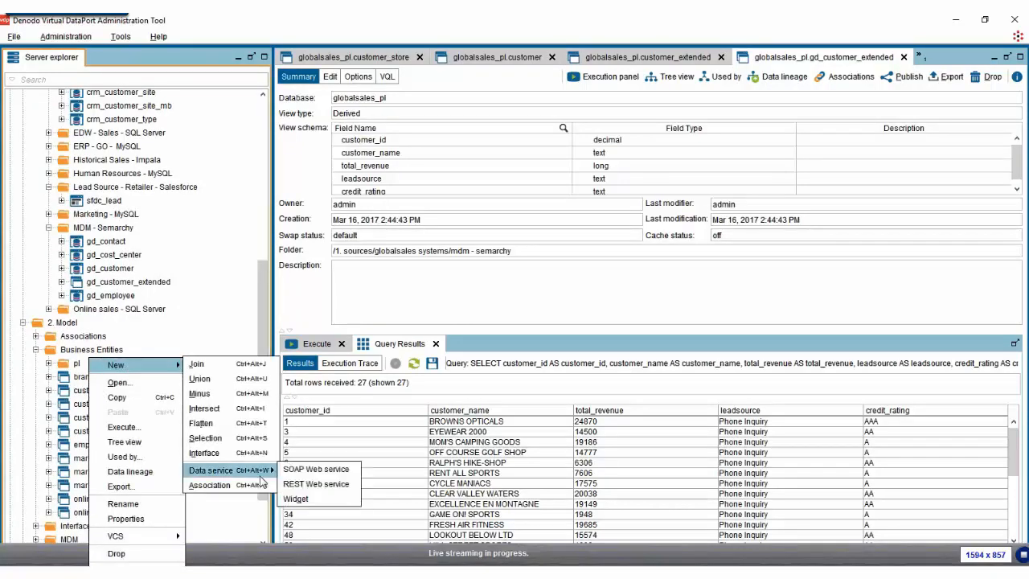
left_click(316, 484)
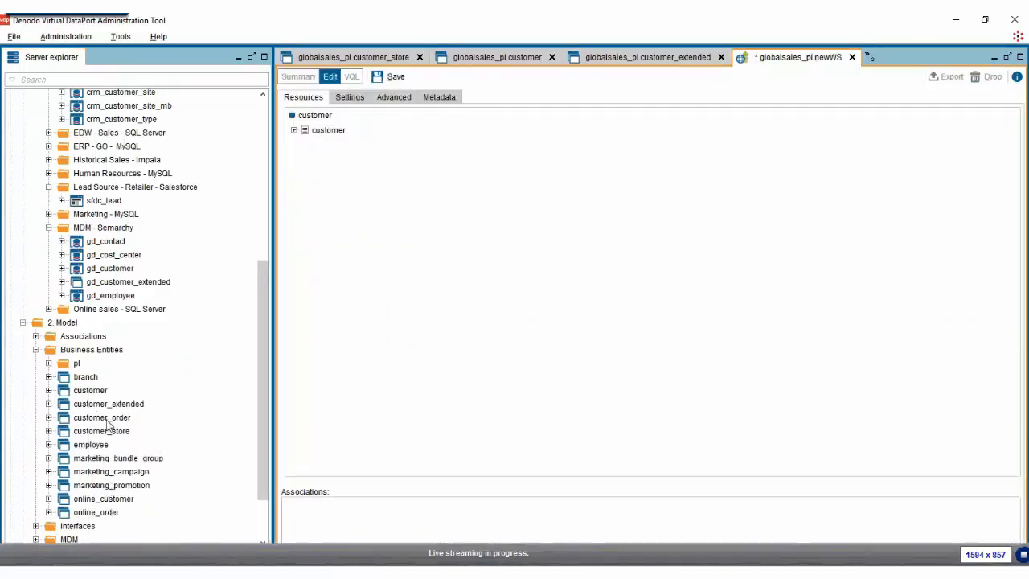
Add the customer_store and customer_order views to the web service's resources and review its representation and authentication settings
left_click_drag(108, 439, 381, 241)
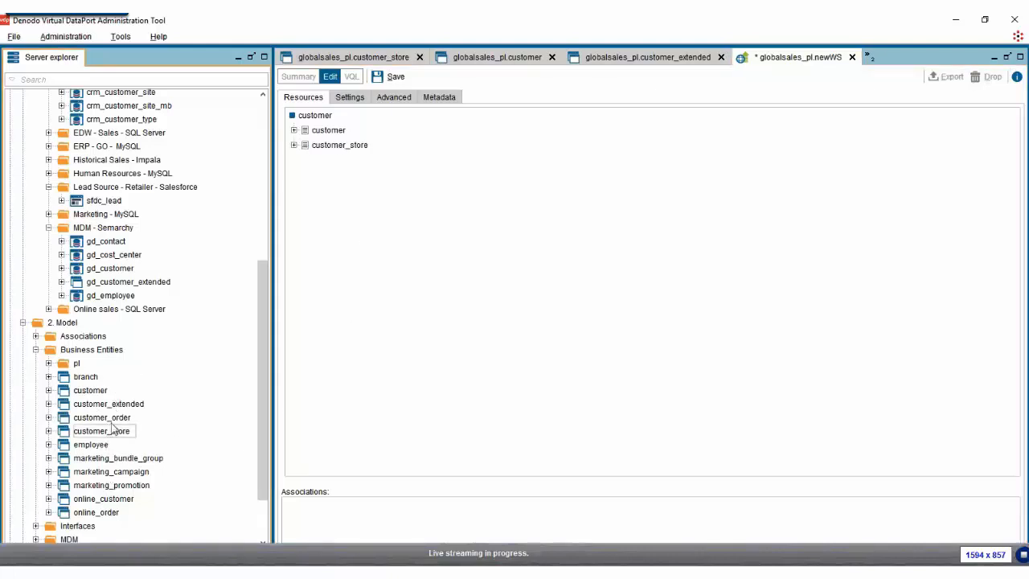
left_click_drag(121, 422, 367, 305)
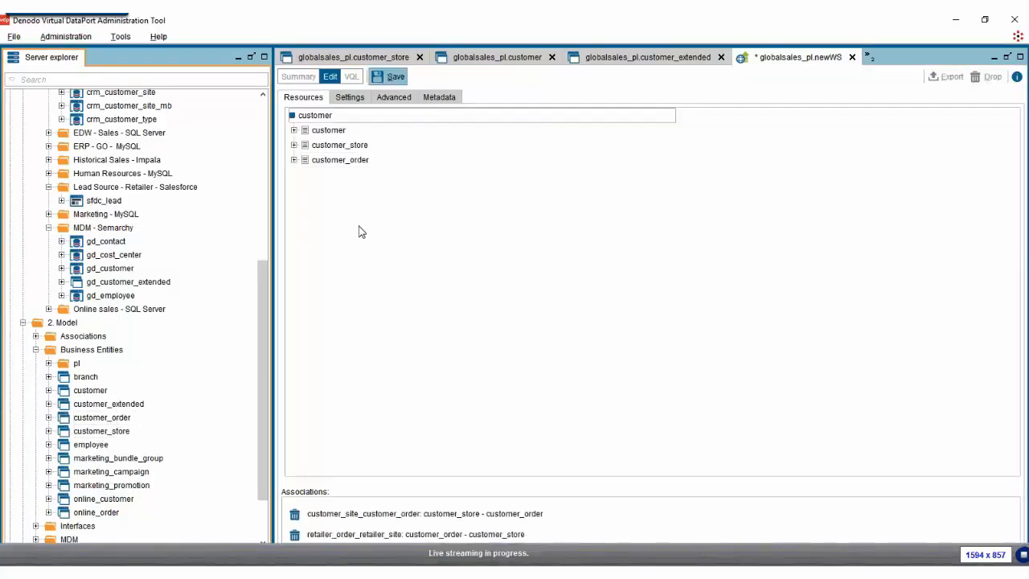
left_click(353, 100)
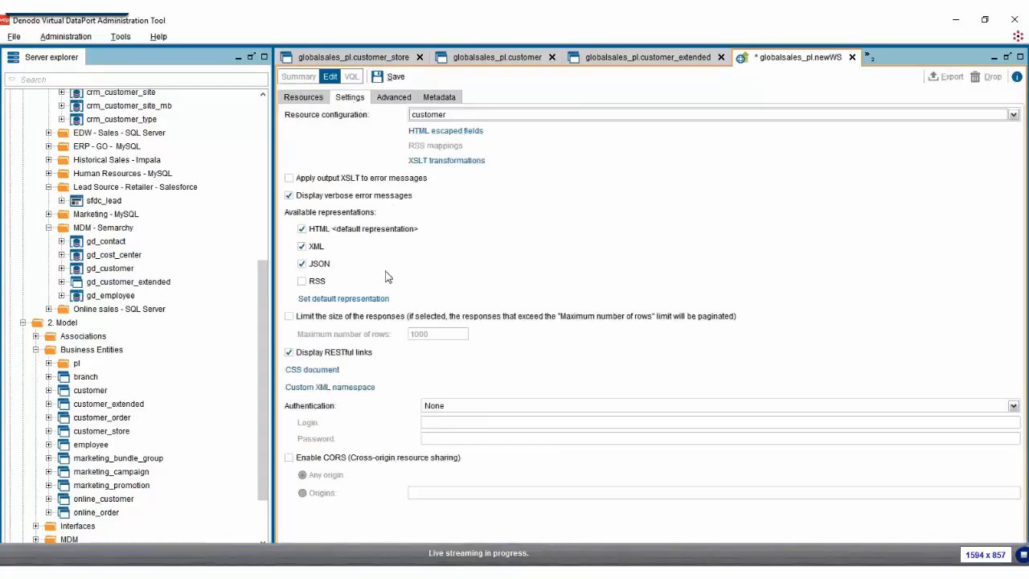
Save the customer web service and deploy it with the credentials of the current user
left_click(379, 79)
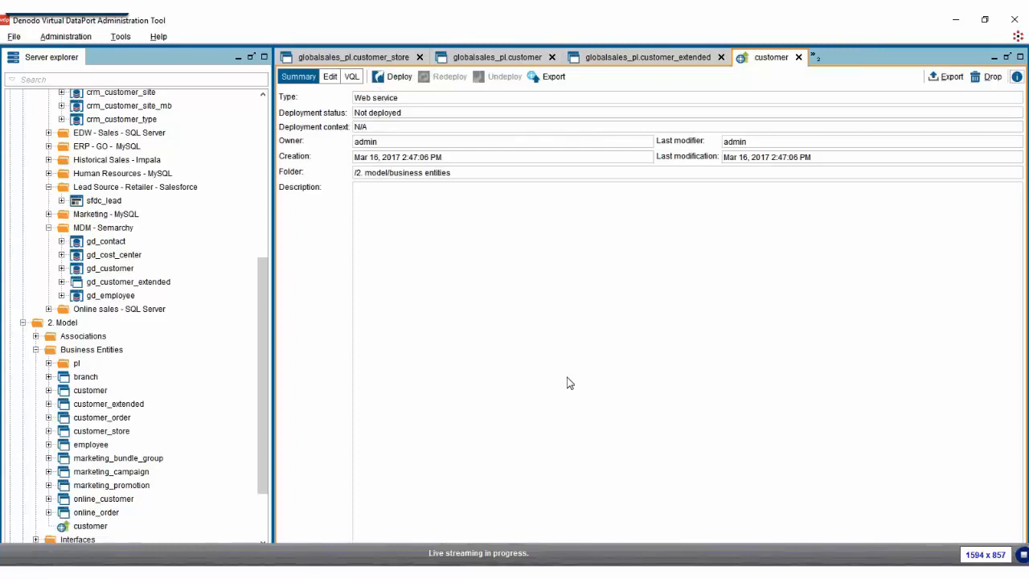
left_click(399, 77)
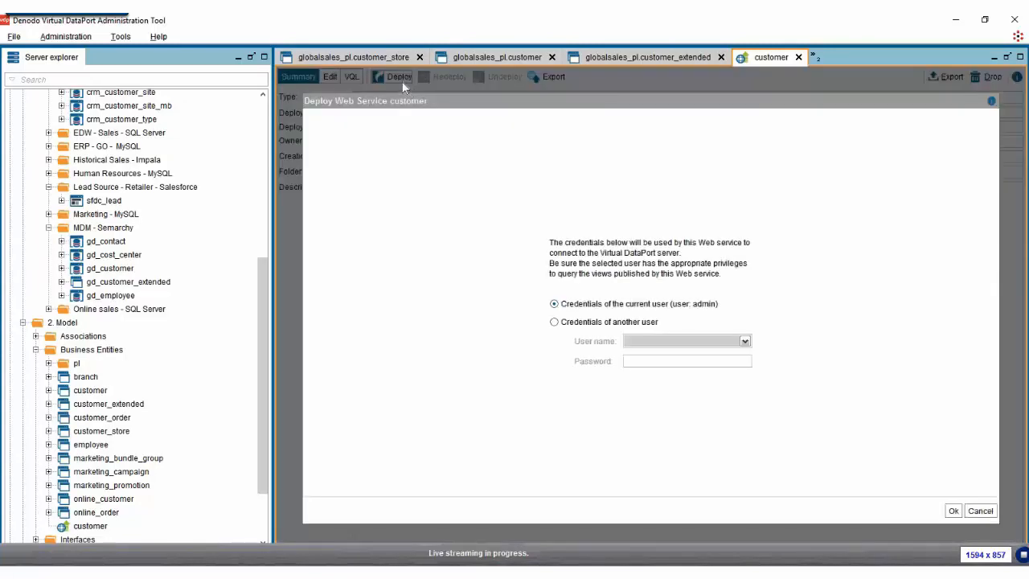
left_click(953, 511)
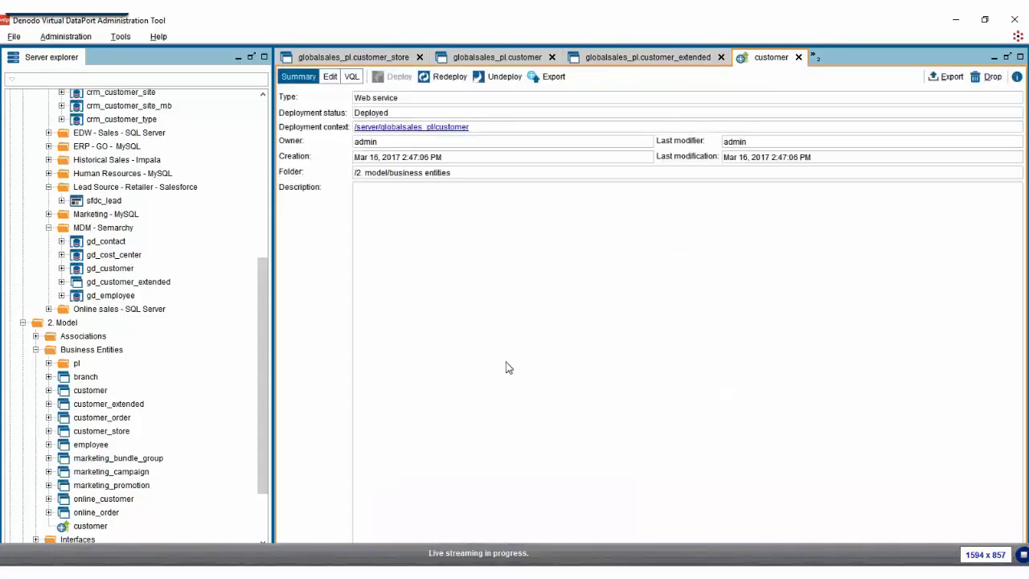
Open the deployed customer web service in the browser, view the customer view's records, and return to the list of views
left_click(455, 126)
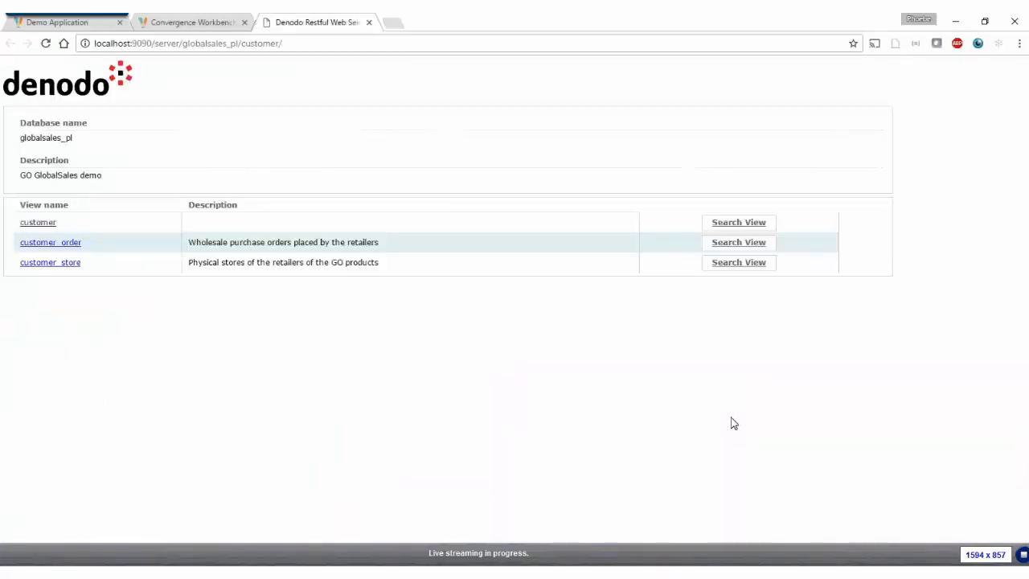
left_click(53, 225)
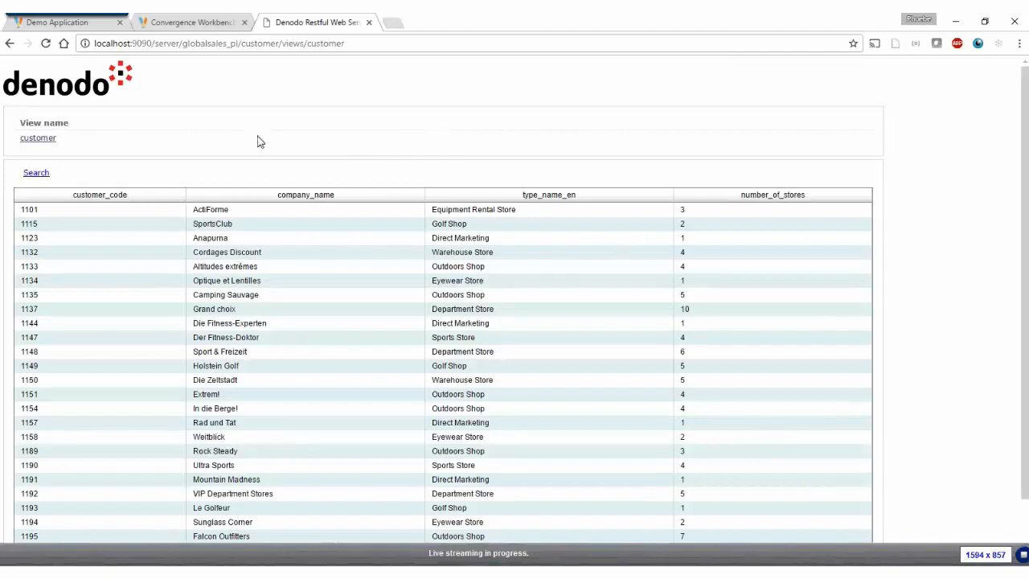
left_click(10, 43)
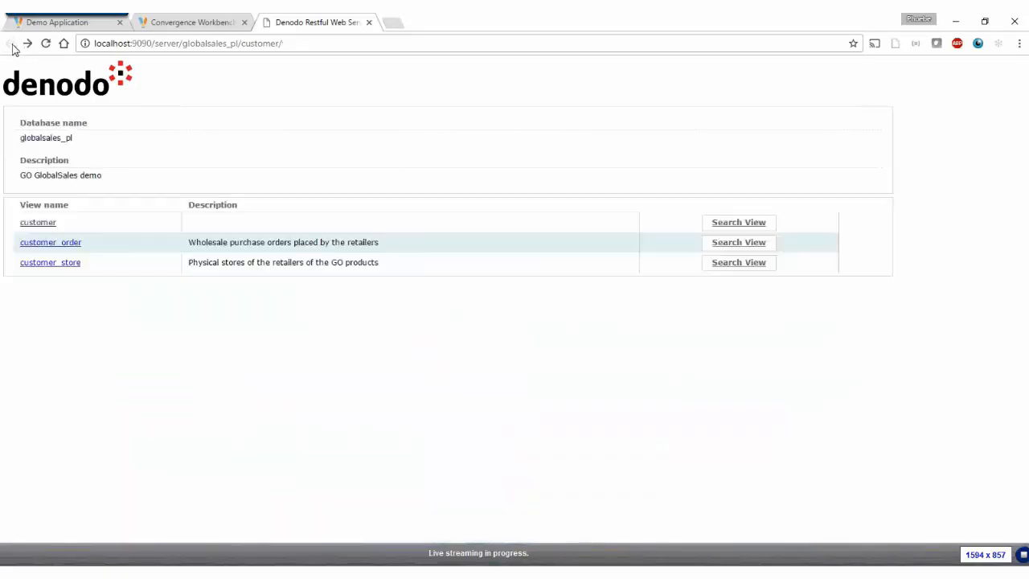
Browse the customer_store view, follow the Hartford store's link to its related orders and examine them, and switch back to Denodo
left_click(67, 264)
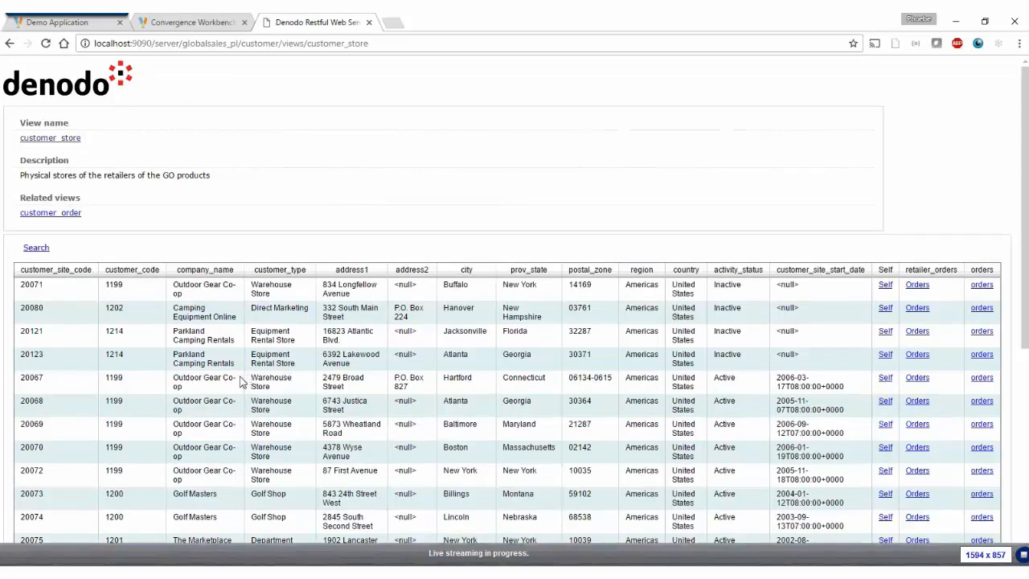
left_click(982, 377)
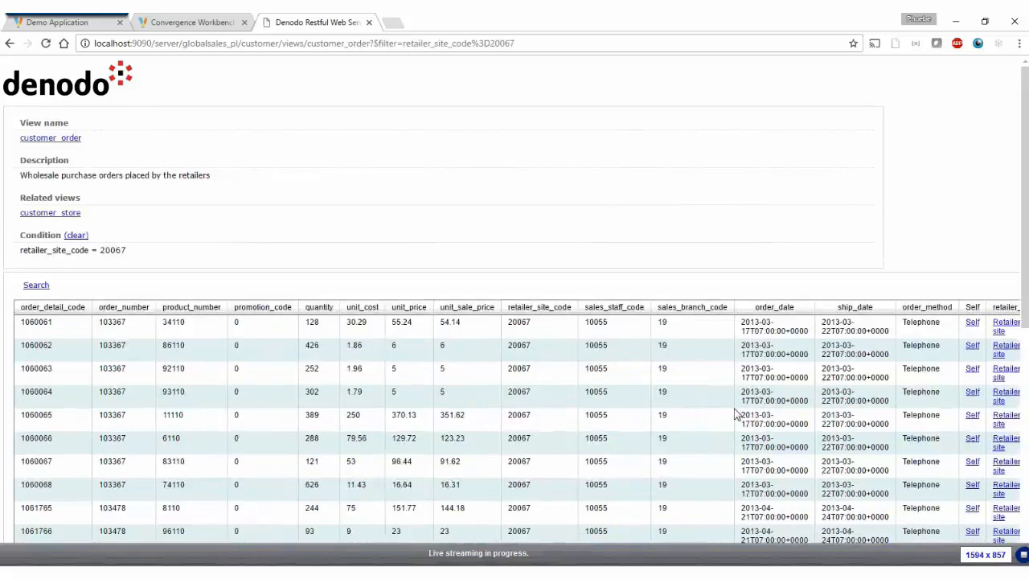
scroll(723, 414, "down", 2)
scroll(723, 413, "up", 2)
left_click(648, 572)
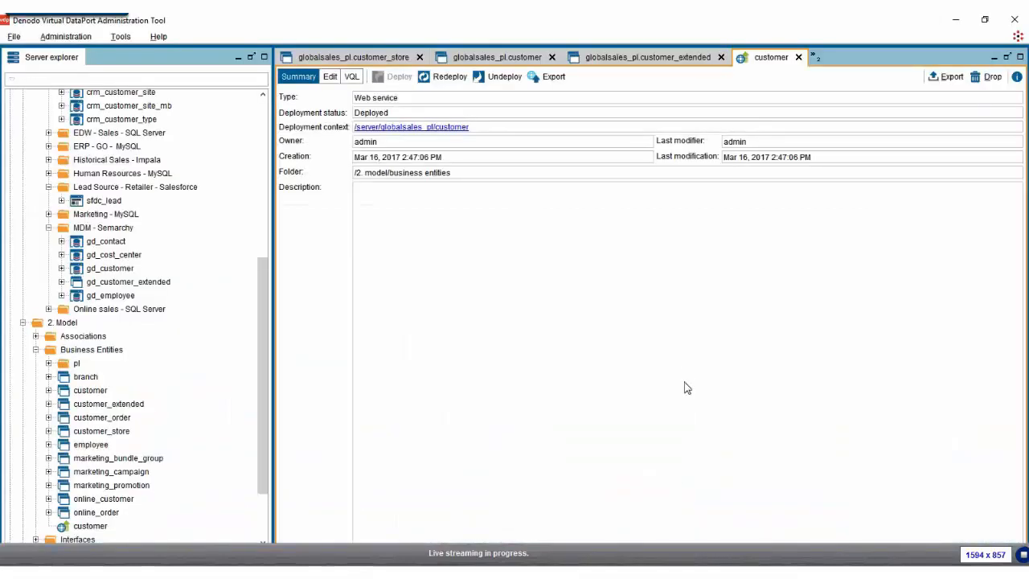